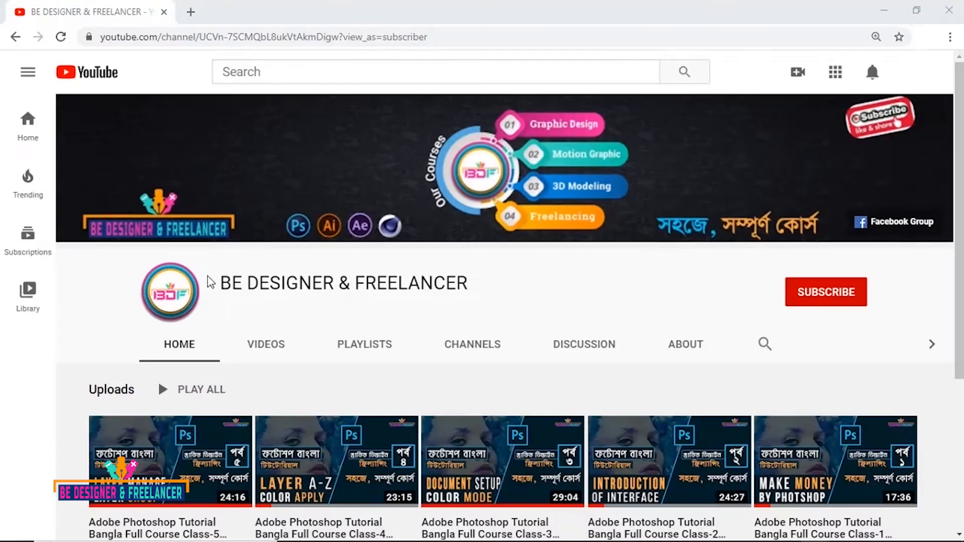
# Subscribe to the BE DESIGNER & FREELANCER channel and turn on its notifications
pyautogui.click(822, 301)
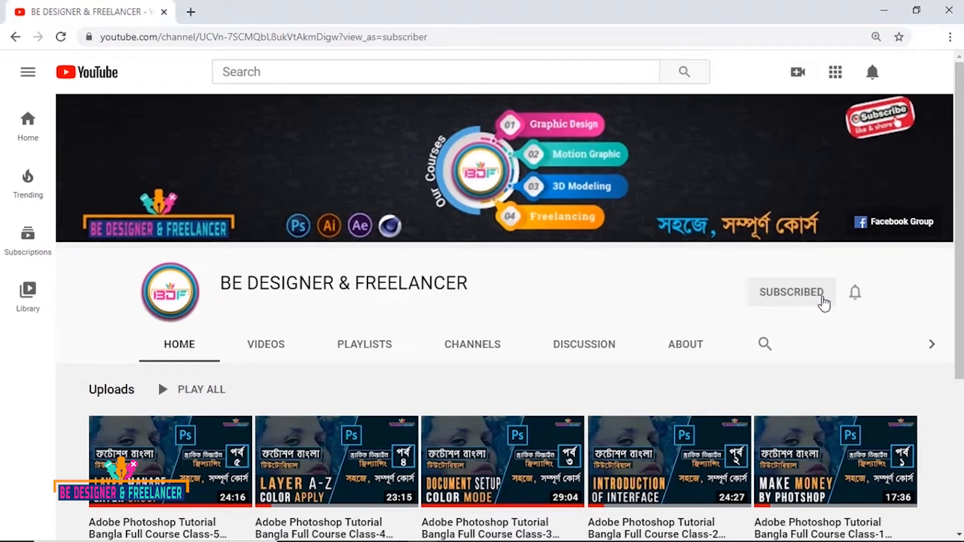
pyautogui.click(855, 296)
pyautogui.click(805, 328)
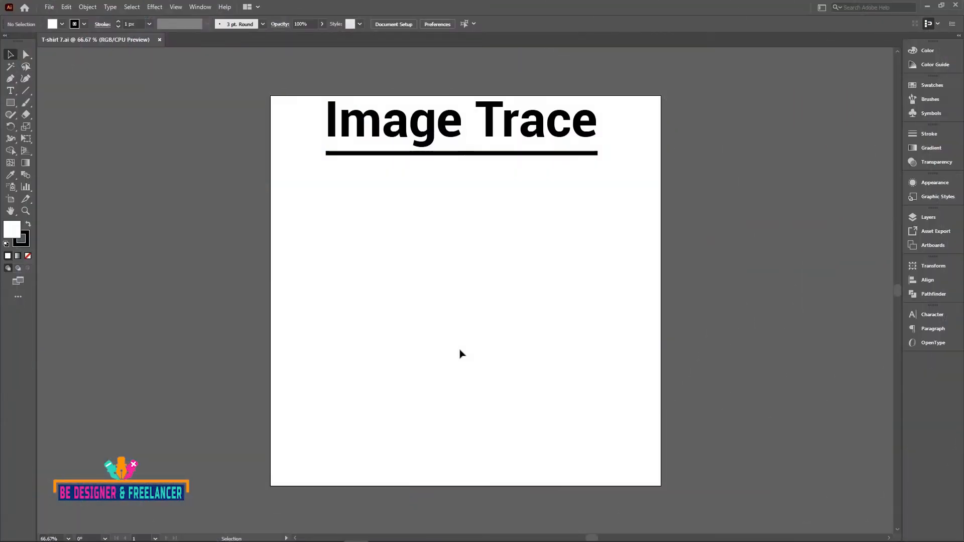
# Switch to the web browser and search Google Images for "fish vector"
pyautogui.click(166, 533)
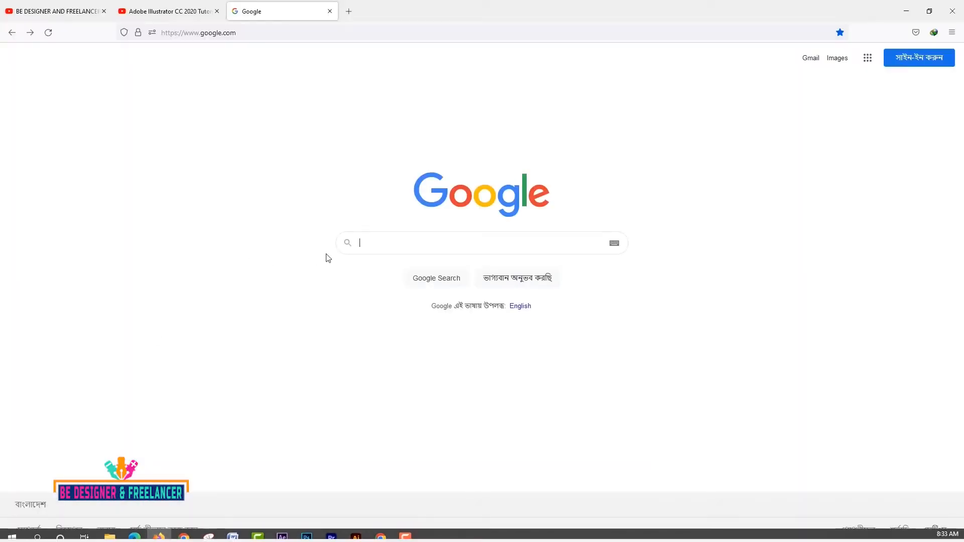
pyautogui.write('f')
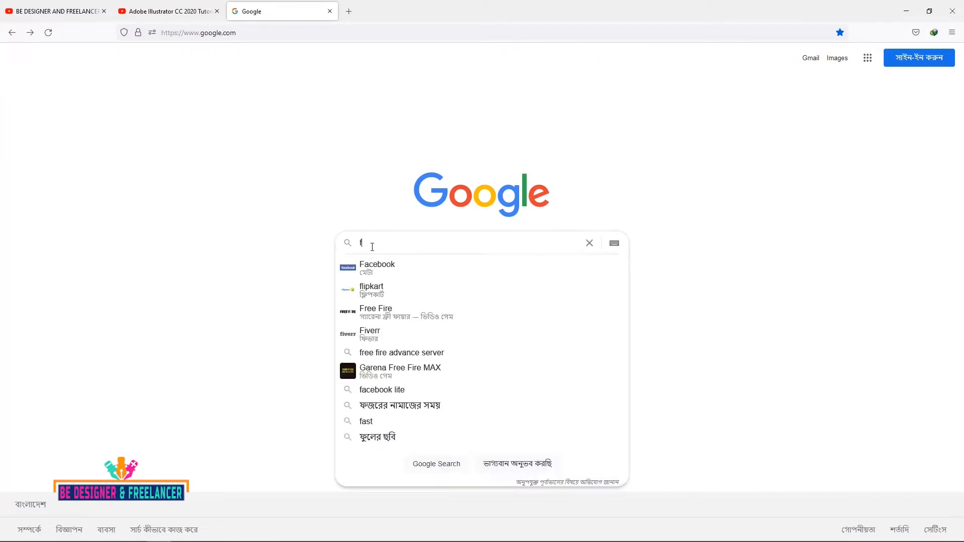
pyautogui.write('ish')
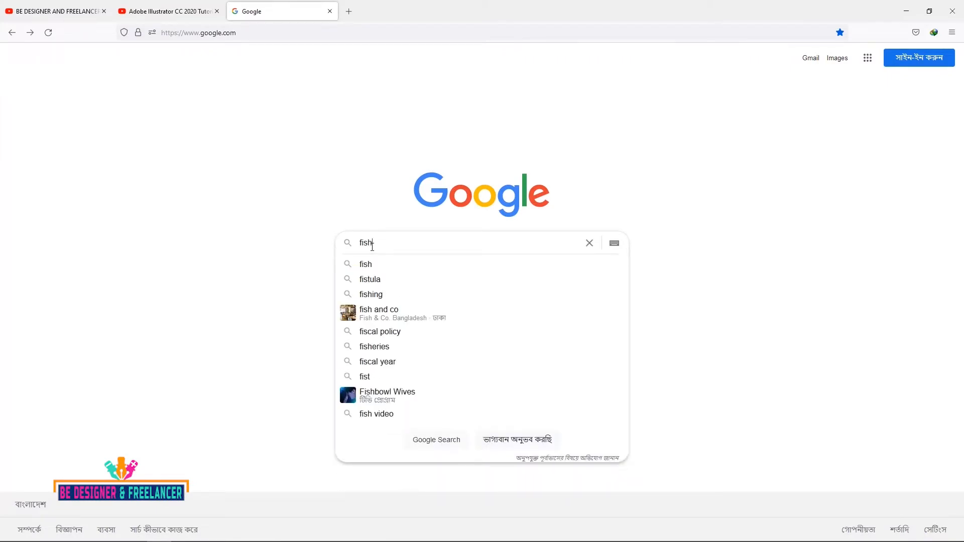
pyautogui.write(' vector')
pyautogui.press('Return')
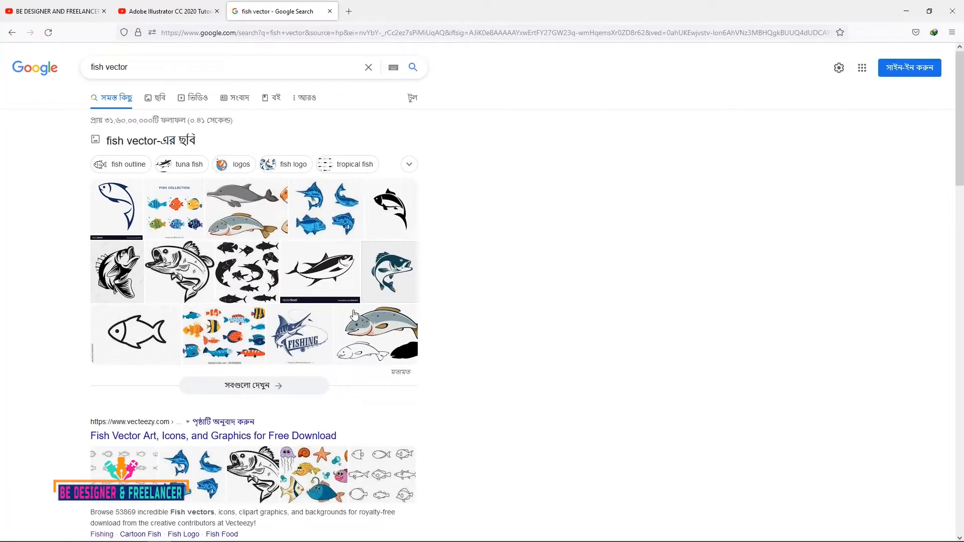
pyautogui.click(159, 100)
pyautogui.click(162, 102)
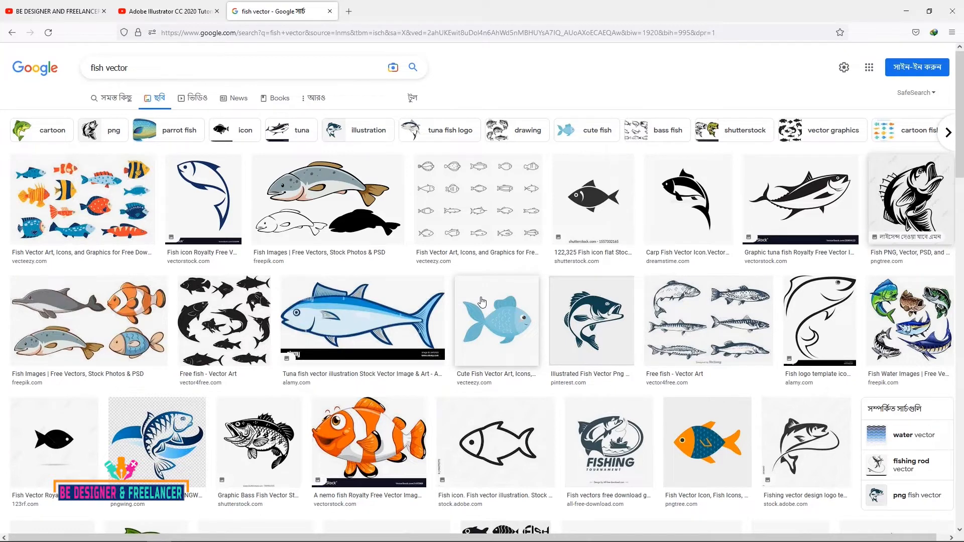
# Open the black-and-white bass fish result from pngtree in a new tab and copy its large image
pyautogui.rightClick(890, 199)
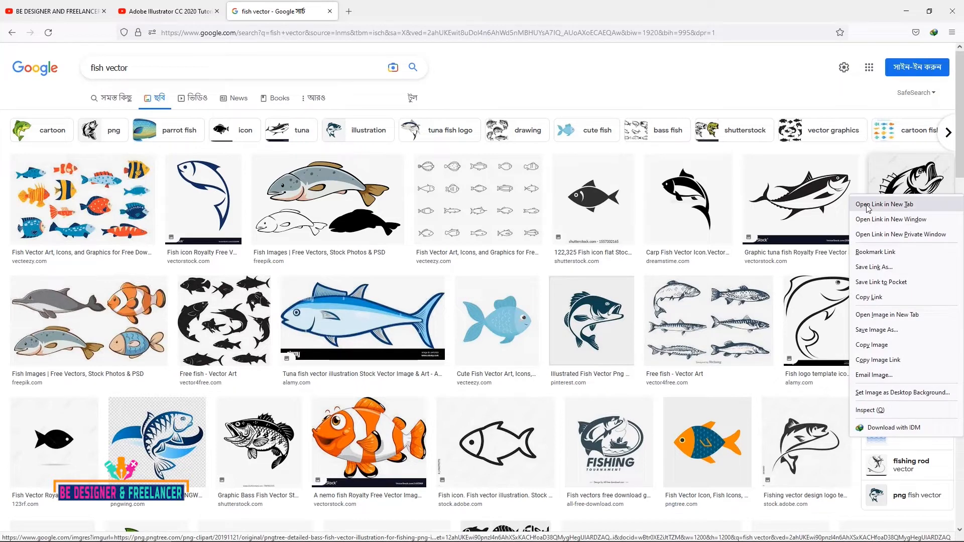
pyautogui.click(889, 204)
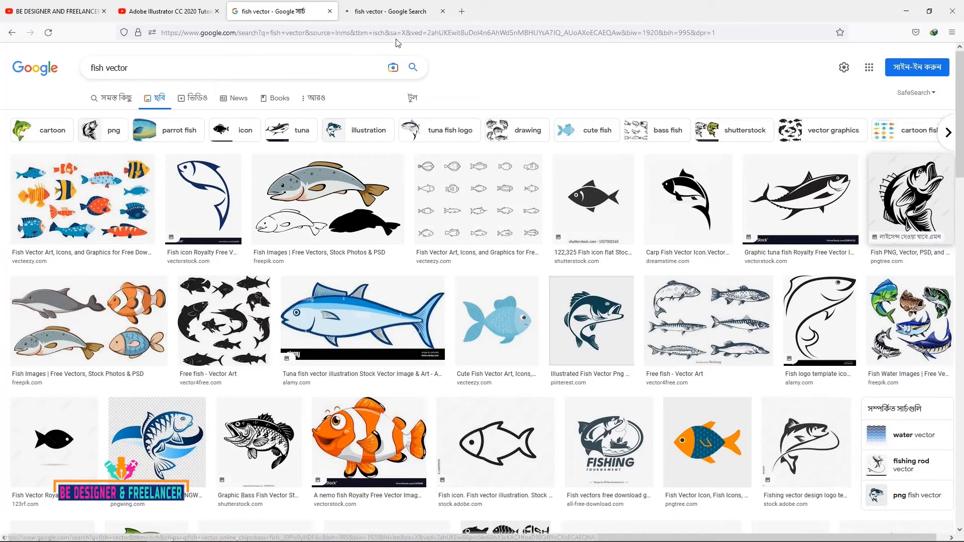
pyautogui.click(387, 13)
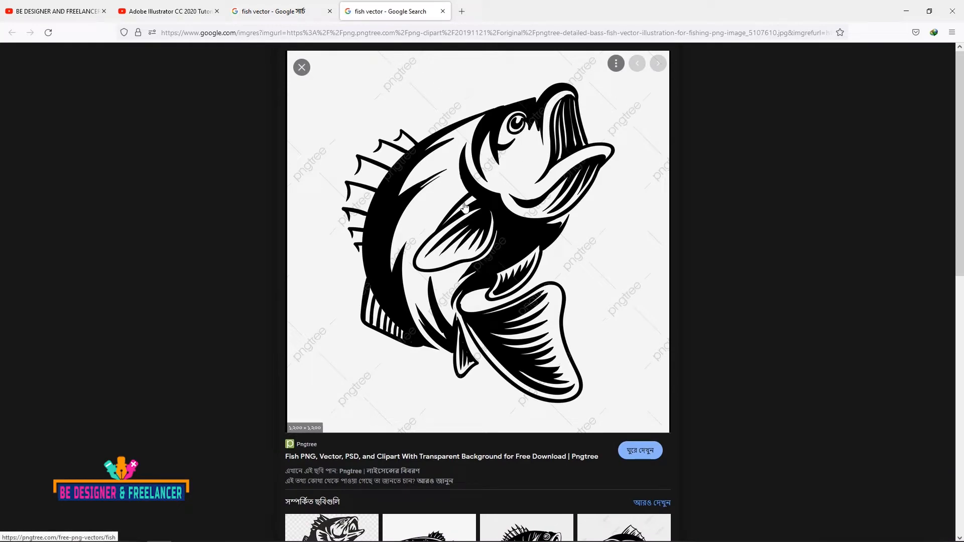
pyautogui.rightClick(464, 206)
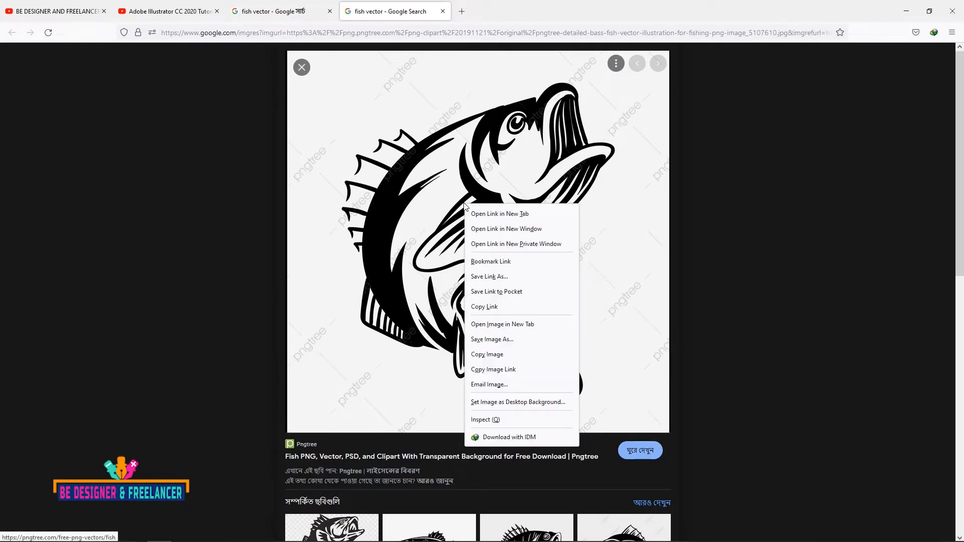
pyautogui.click(488, 355)
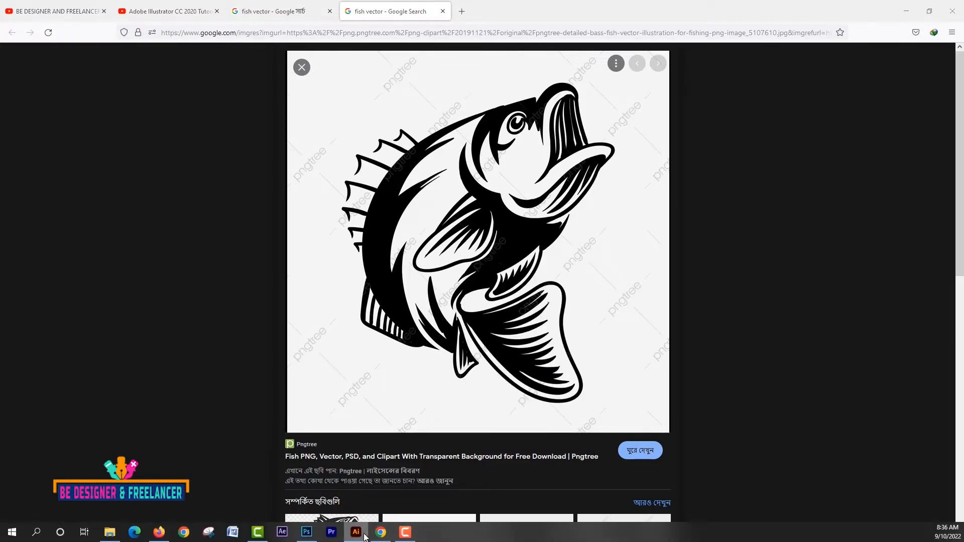
# Switch to Illustrator and paste the copied fish image into the T-shirt 7.ai document
pyautogui.click(356, 532)
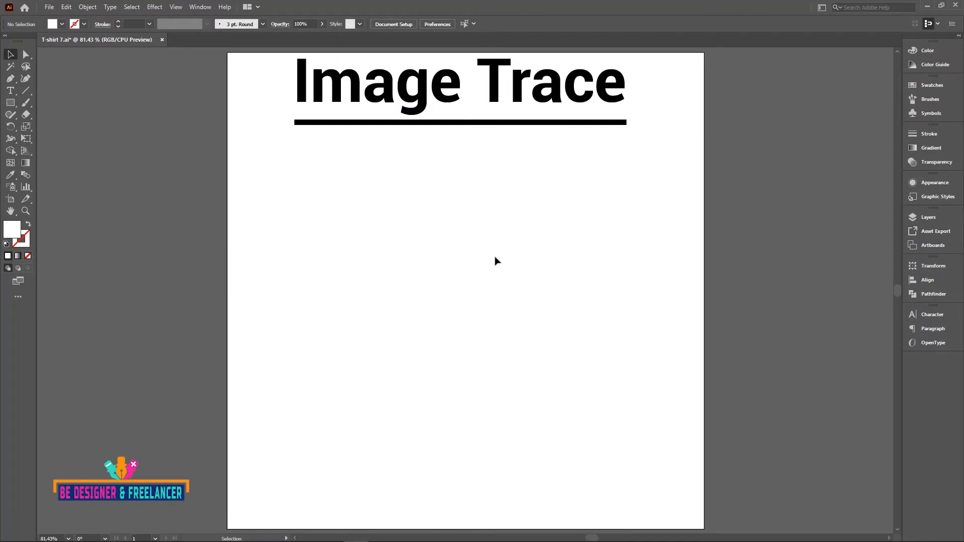
pyautogui.press('ctrl')
pyautogui.hotkey('ctrl', 'v')
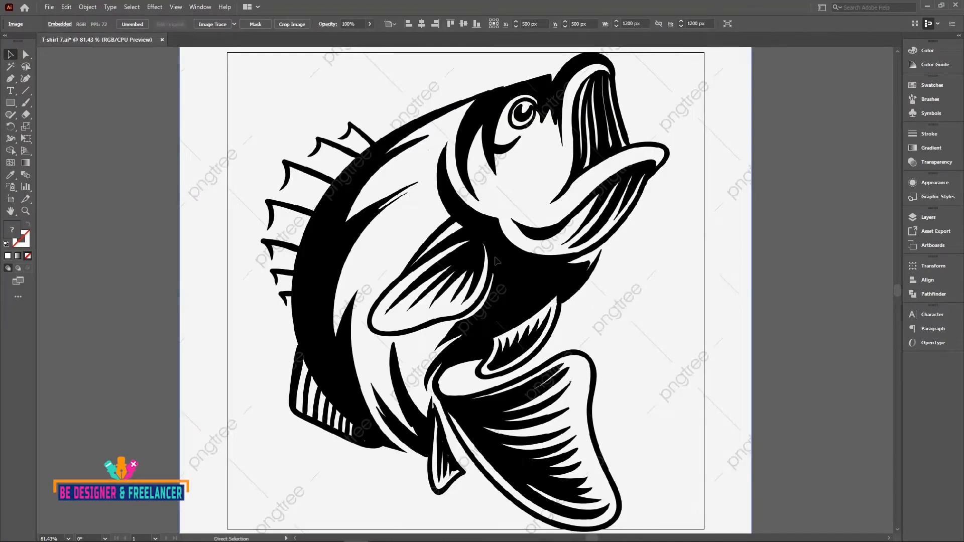
# Scale the pasted fish image down to about 486 px square and place it to the right of the artboard
pyautogui.hotkey('ctrl', '-')
pyautogui.moveTo(231, 57); pyautogui.dragTo(371, 196)
pyautogui.moveTo(440, 296); pyautogui.dragTo(784, 317)
pyautogui.moveTo(788, 266); pyautogui.dragTo(581, 263)
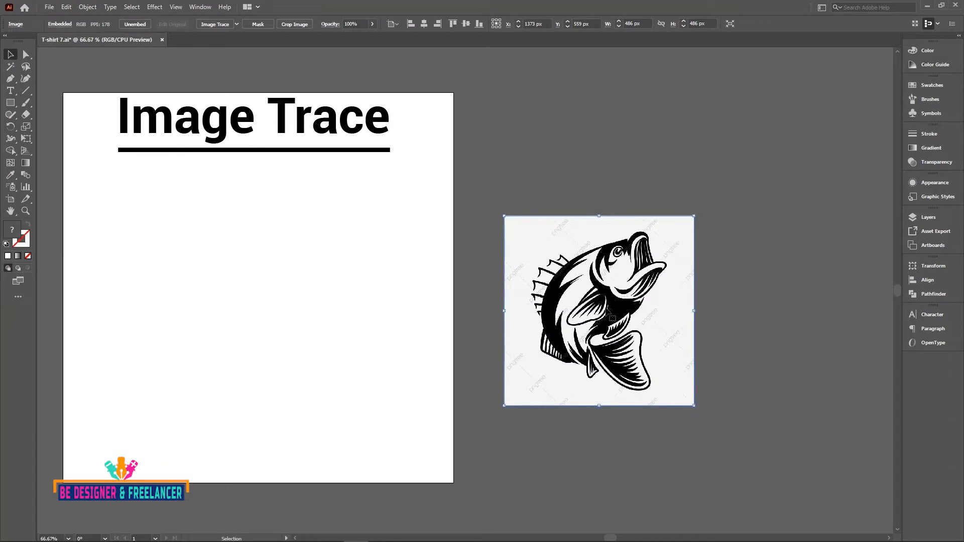
# Trace the fish image with Image Trace in Black and White mode with Ignore White enabled
pyautogui.click(200, 8)
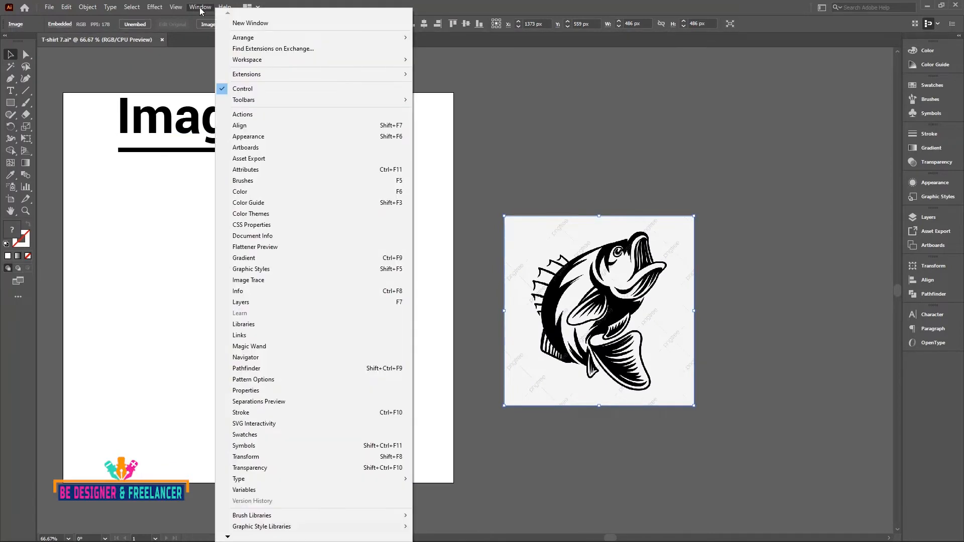
pyautogui.click(248, 281)
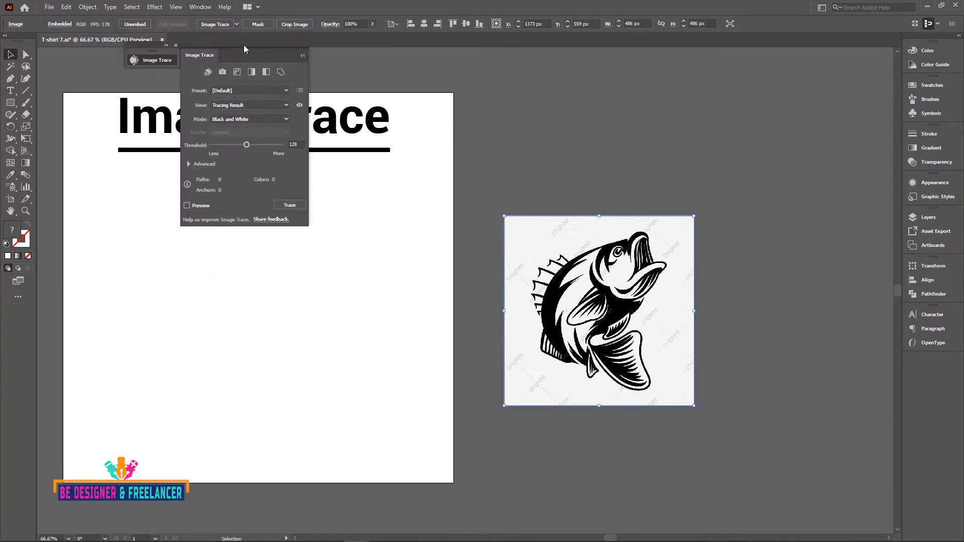
pyautogui.moveTo(240, 54); pyautogui.dragTo(789, 95)
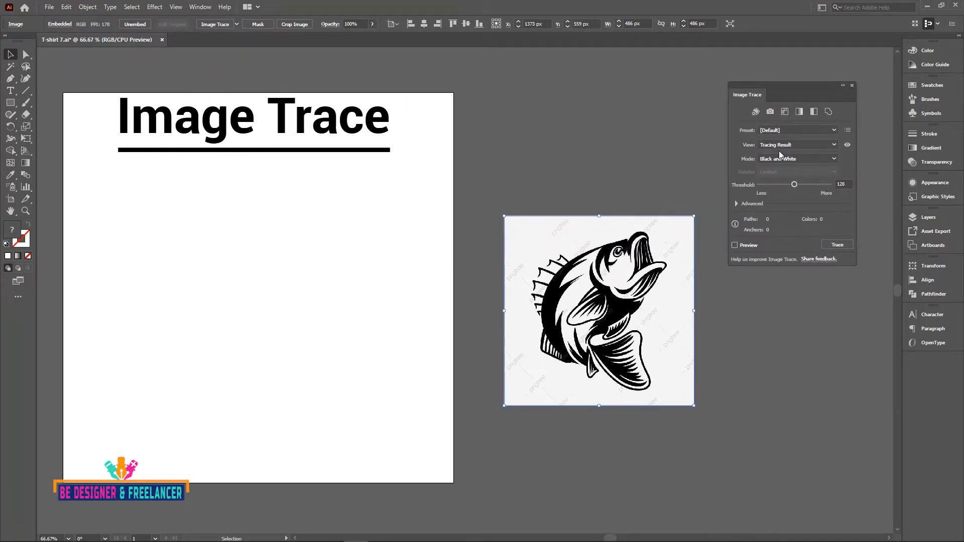
pyautogui.click(736, 204)
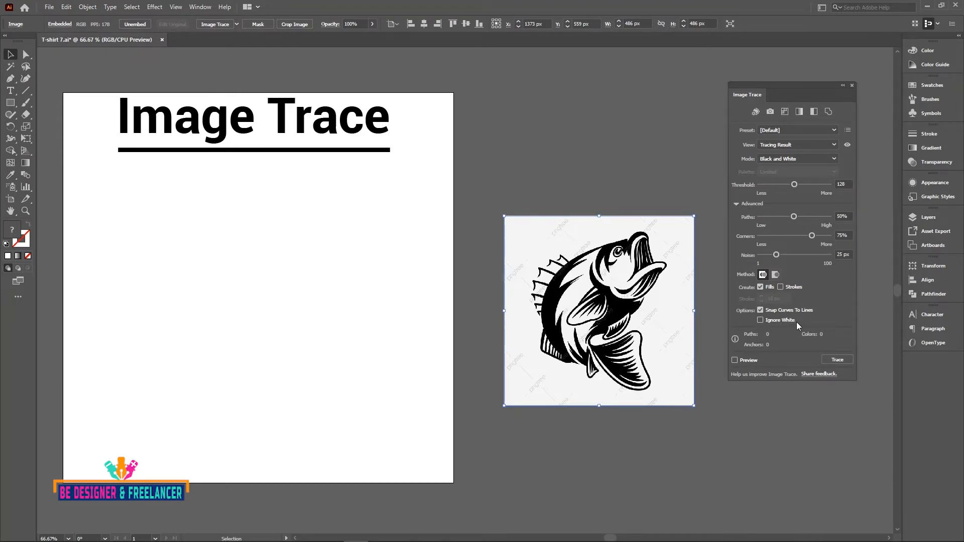
pyautogui.click(759, 320)
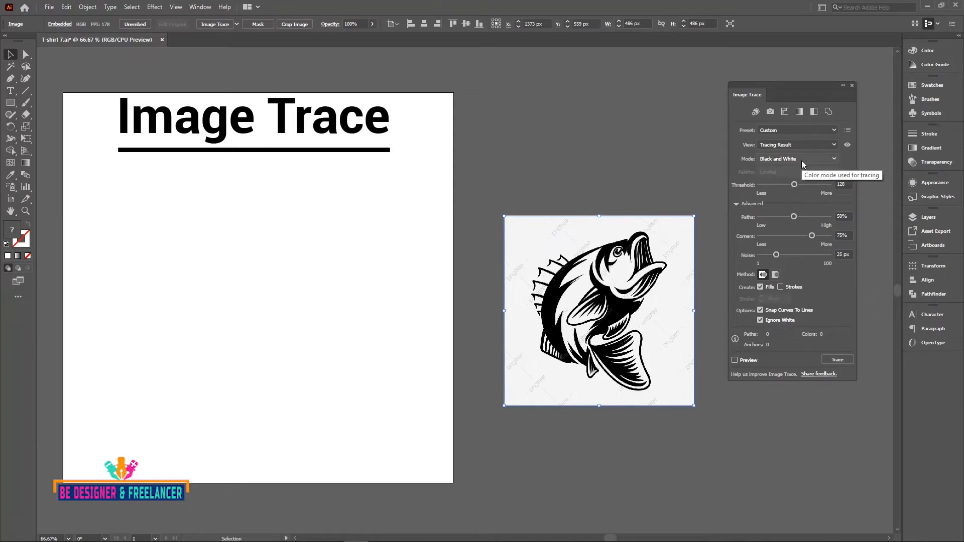
pyautogui.click(734, 360)
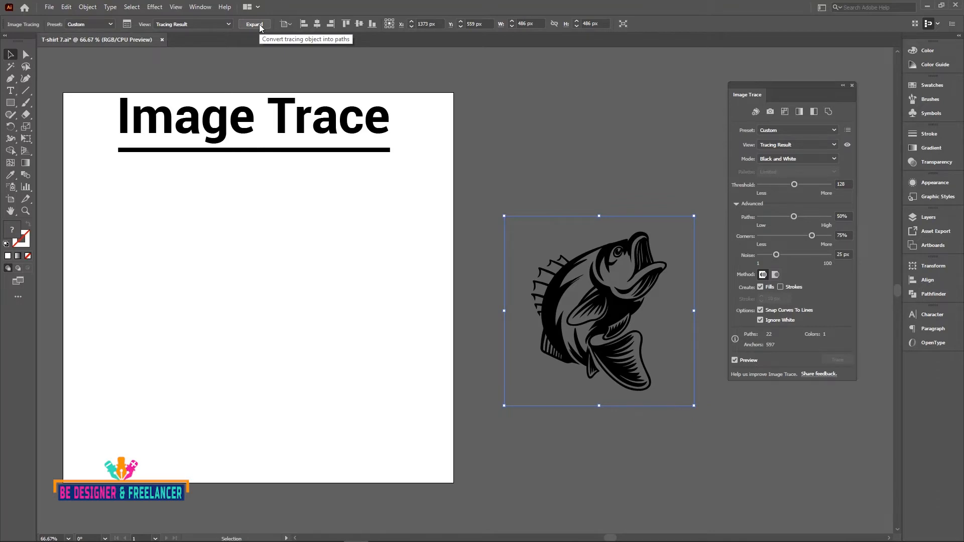
# Expand the traced fish into editable vector paths
pyautogui.click(88, 7)
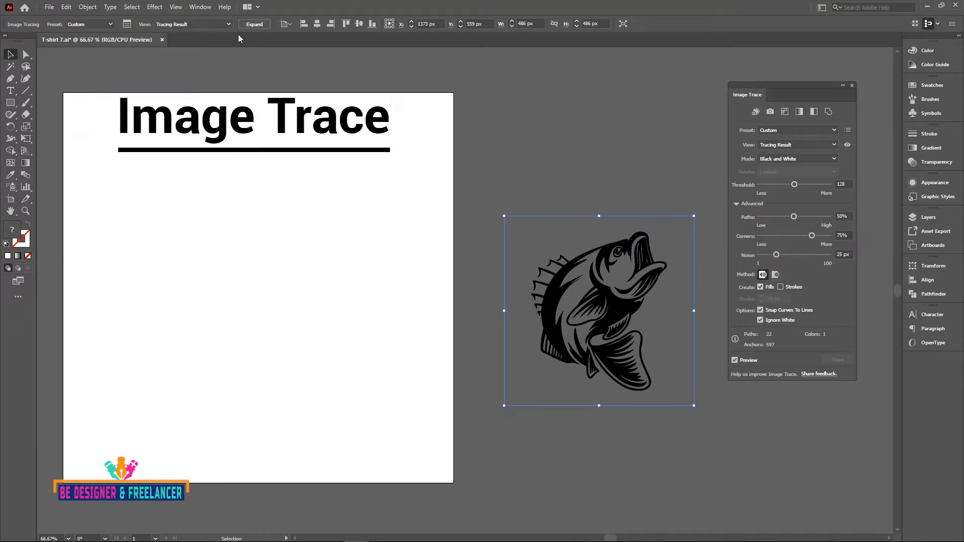
pyautogui.click(254, 24)
pyautogui.click(622, 210)
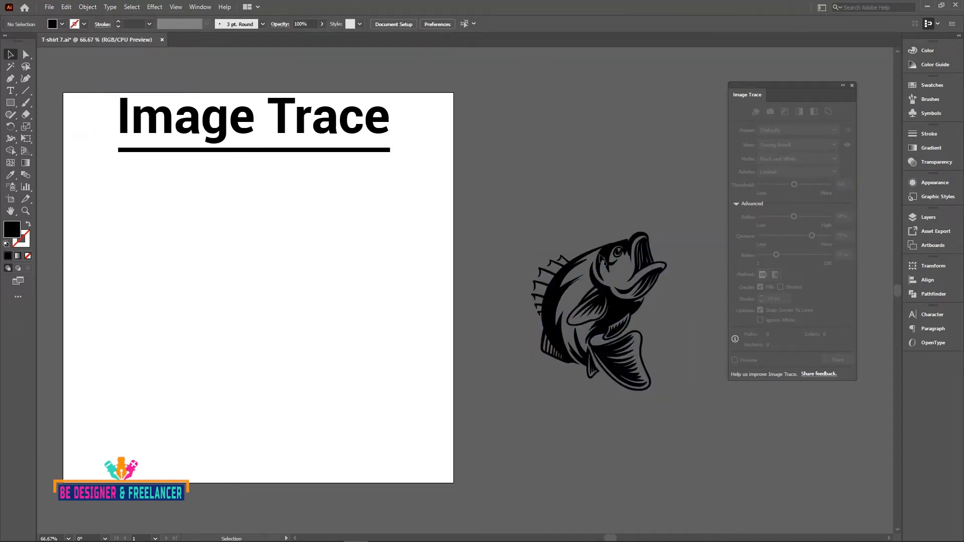
# Ungroup the expanded fish artwork into its separate paths
pyautogui.click(611, 306)
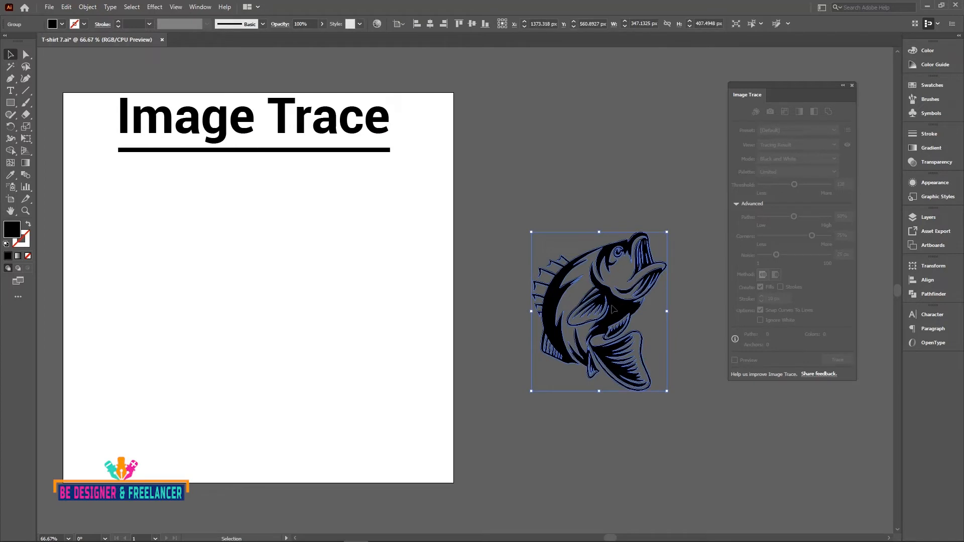
pyautogui.press('F6')
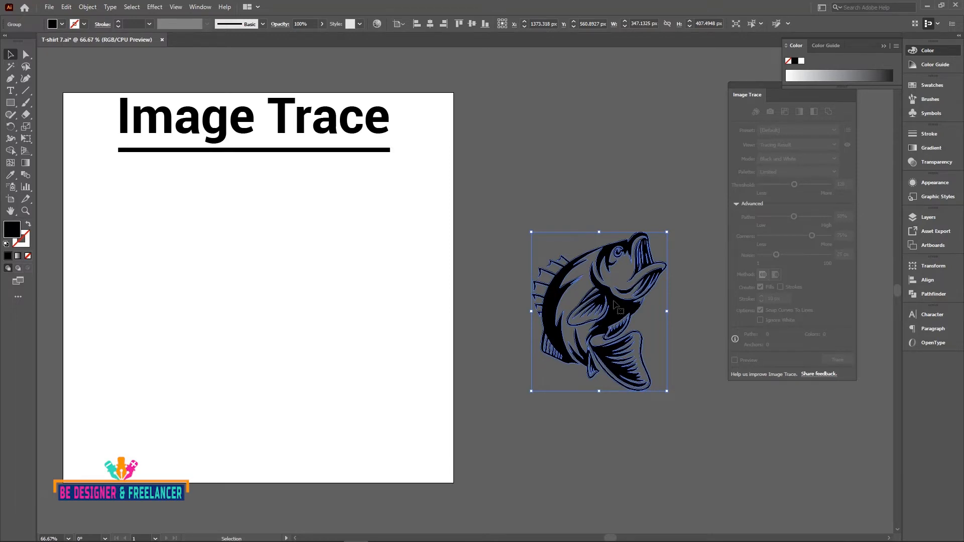
pyautogui.rightClick(613, 303)
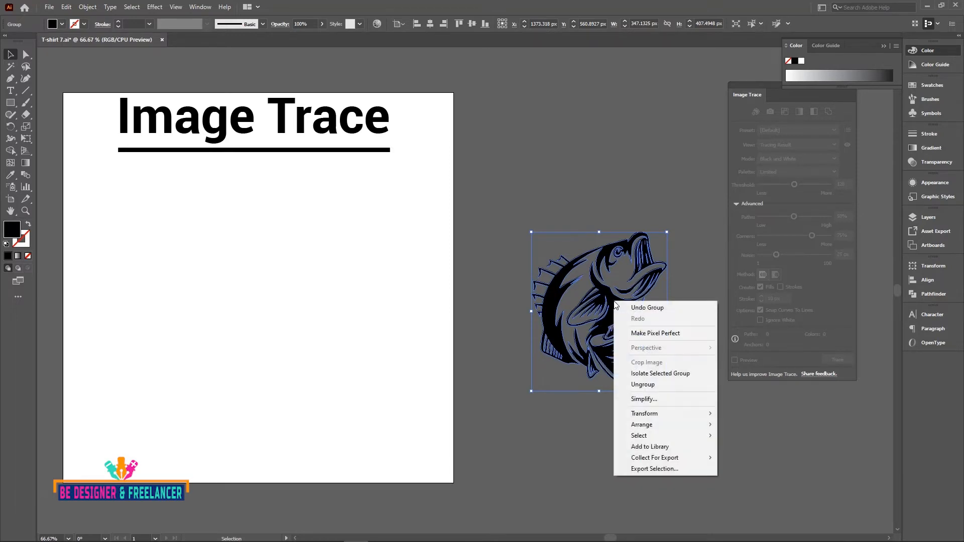
pyautogui.click(651, 385)
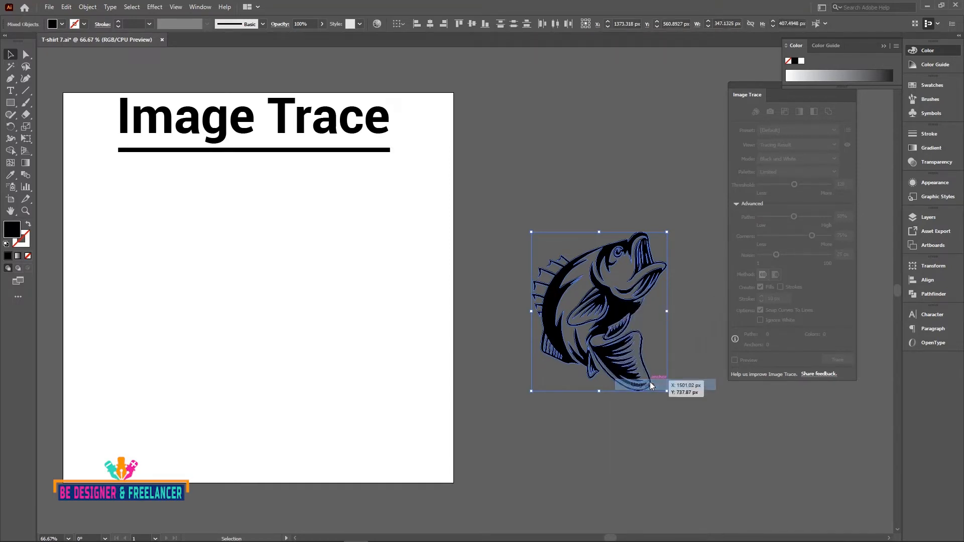
pyautogui.click(634, 422)
# Move the main fish shape up, away from its small separate pieces, and undo the move
pyautogui.moveTo(618, 288); pyautogui.dragTo(596, 181)
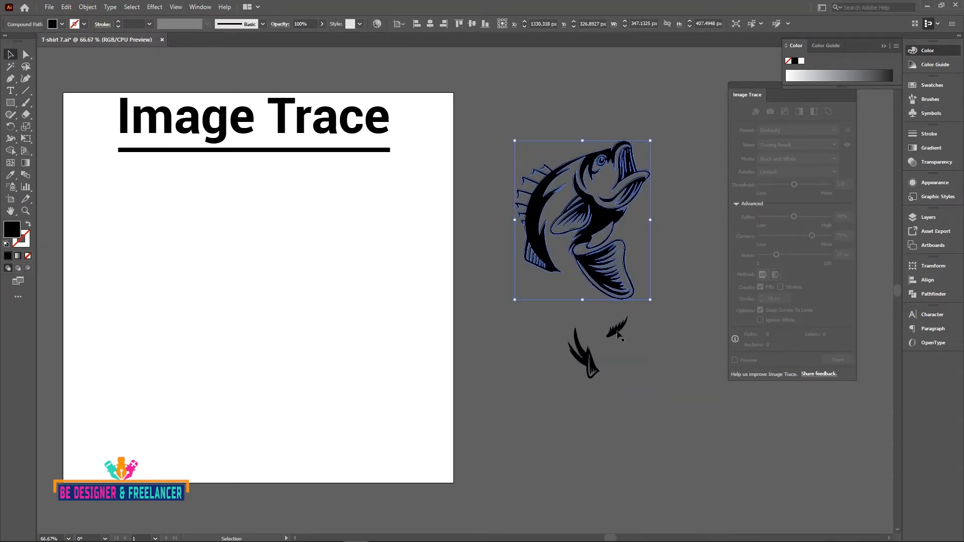
pyautogui.hotkey('ctrl', 'z')
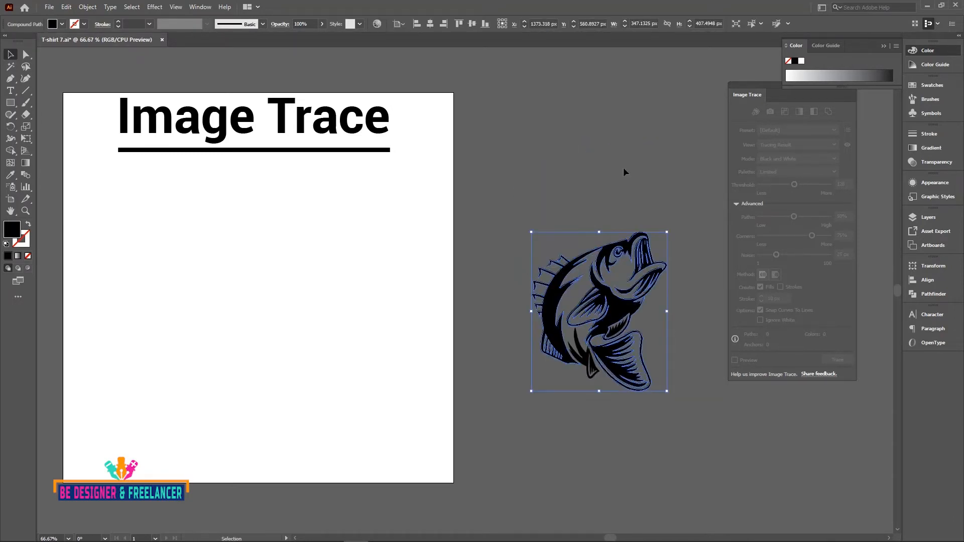
pyautogui.click(623, 172)
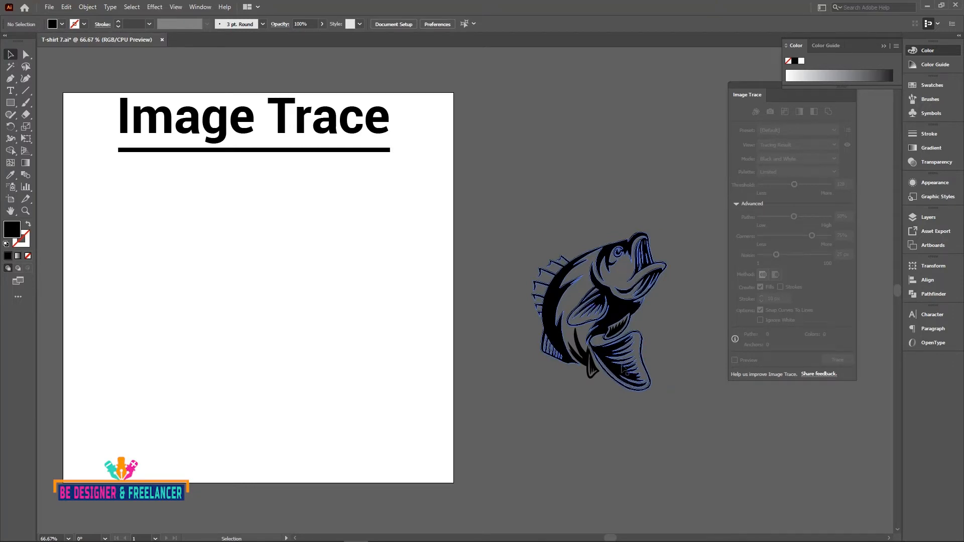
# Set the fill color of the main fish shape to red F9031B
pyautogui.click(622, 315)
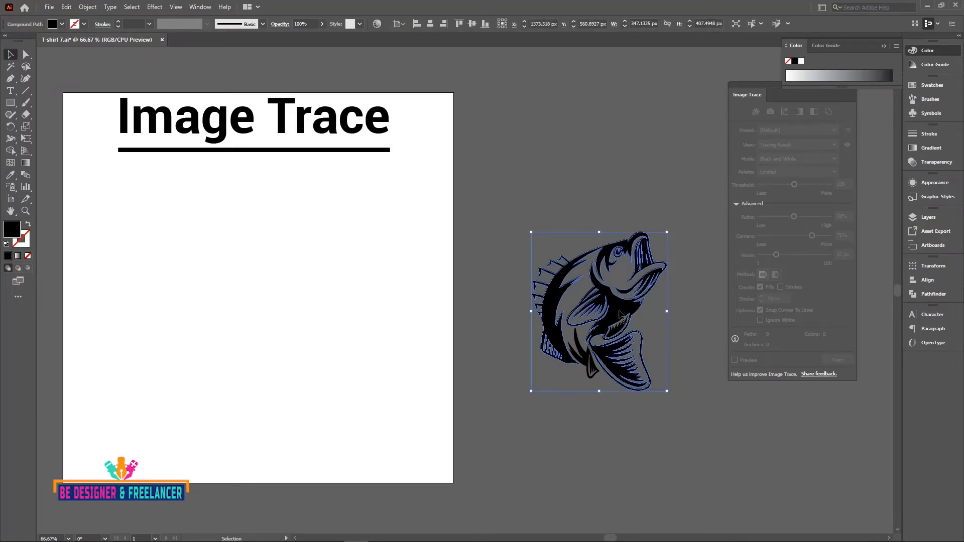
pyautogui.doubleClick(12, 231)
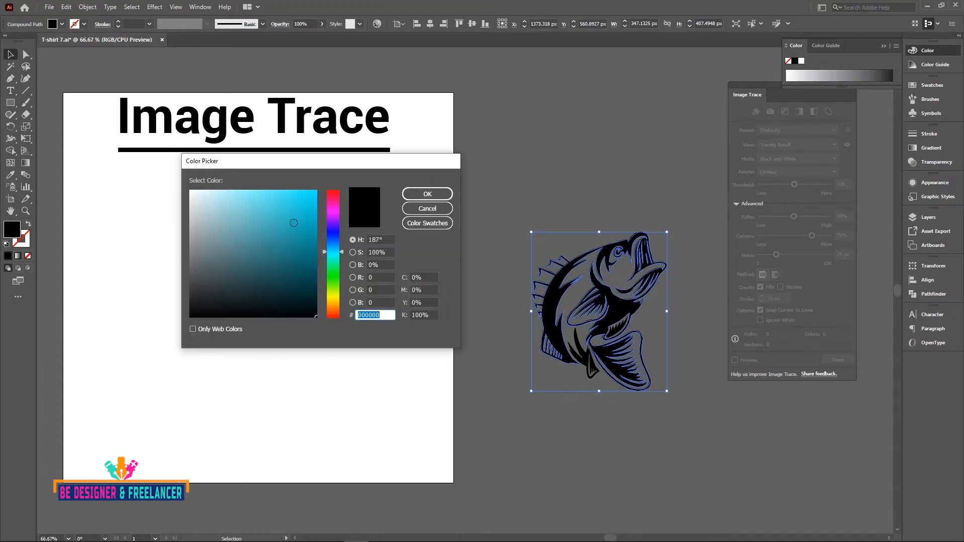
pyautogui.moveTo(330, 200); pyautogui.dragTo(335, 191)
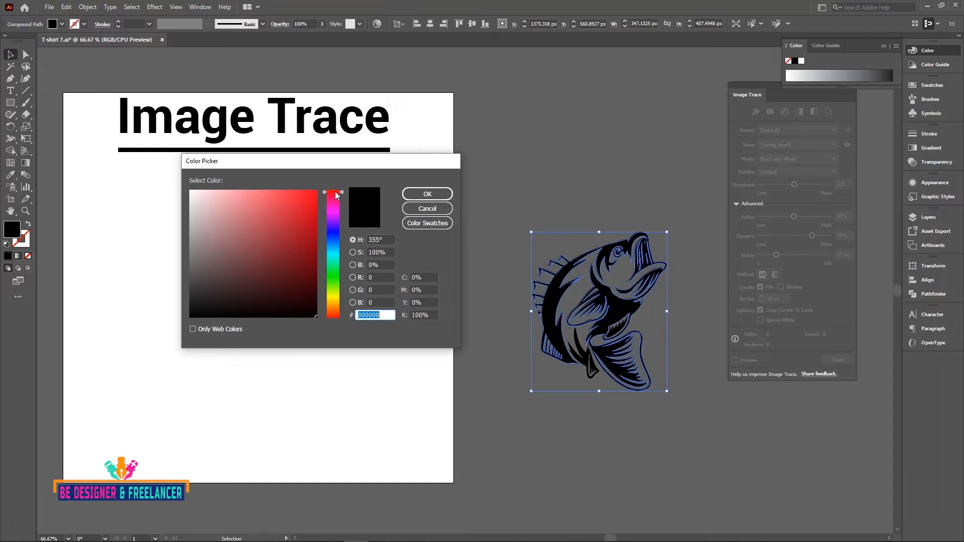
pyautogui.click(314, 194)
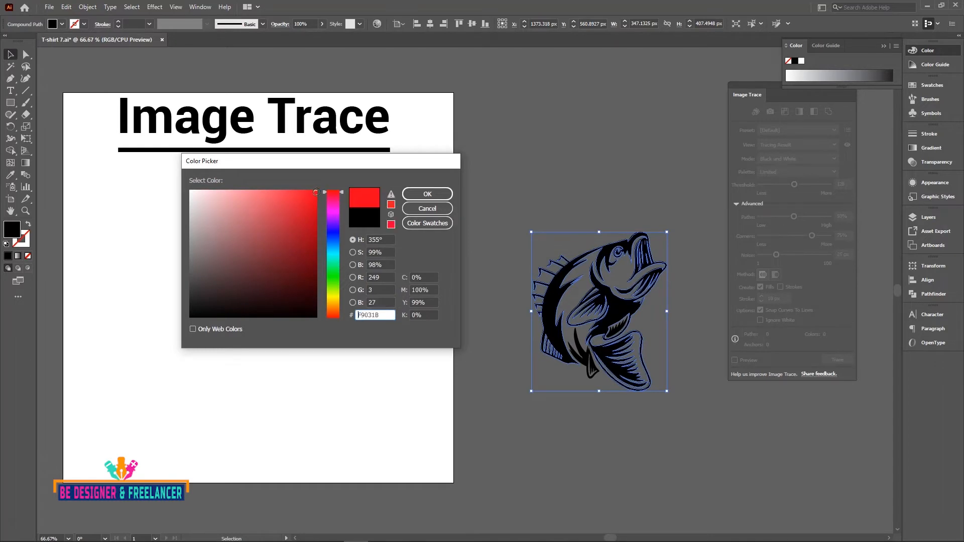
pyautogui.click(427, 194)
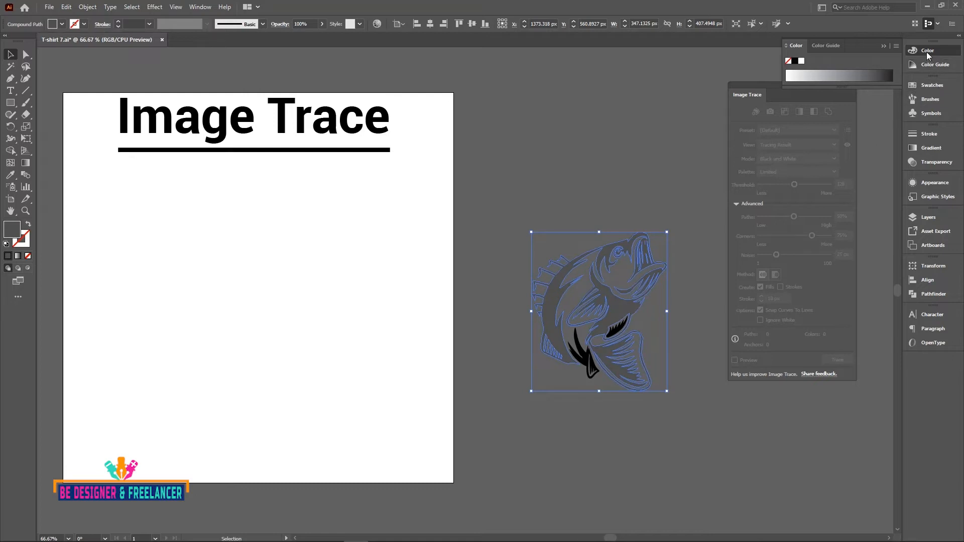
# Fill the main fish shape with red F9031B and copy that red to the remaining black pieces using the Eyedropper
pyautogui.click(896, 45)
pyautogui.click(815, 76)
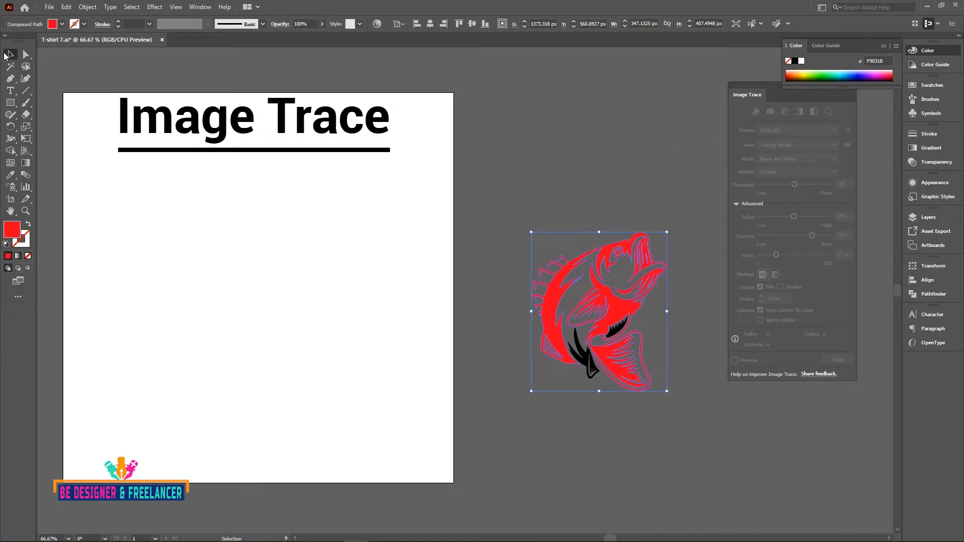
pyautogui.click(600, 364)
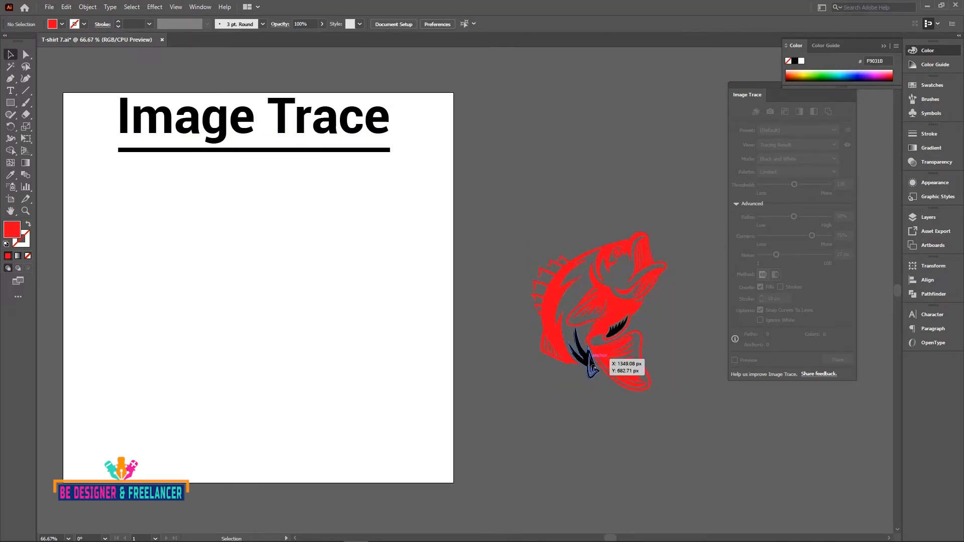
pyautogui.click(598, 362)
pyautogui.keyDown('shift'); pyautogui.click(615, 331); pyautogui.keyUp('shift')
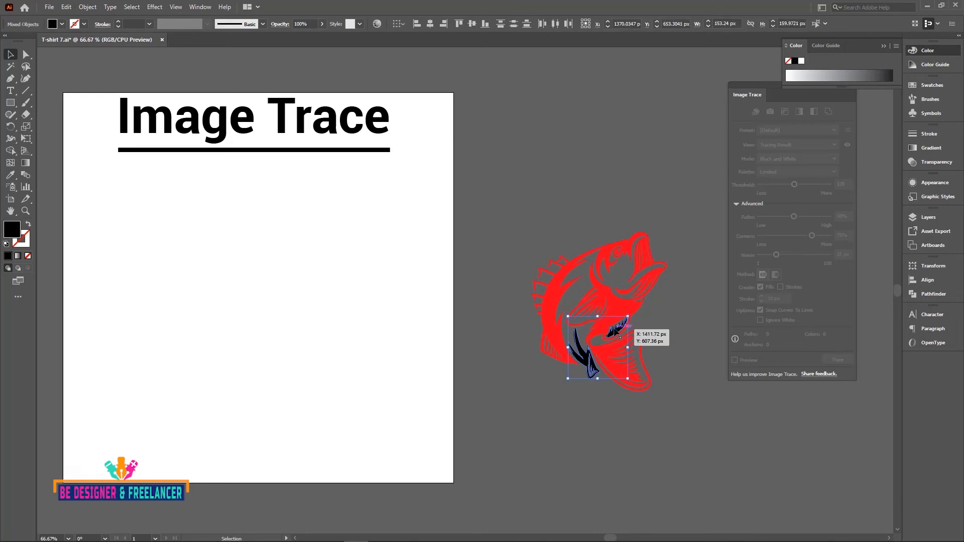
pyautogui.click(10, 176)
pyautogui.click(615, 298)
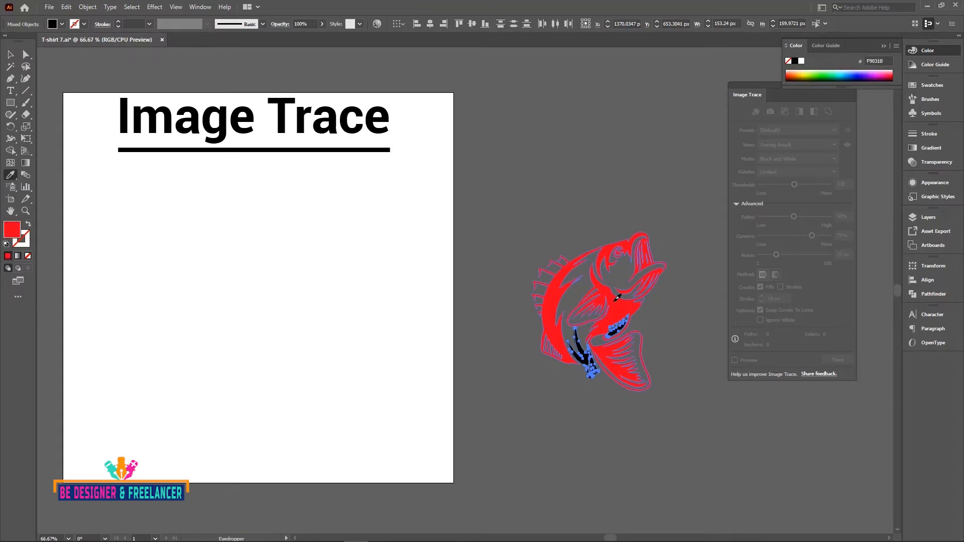
pyautogui.press('v')
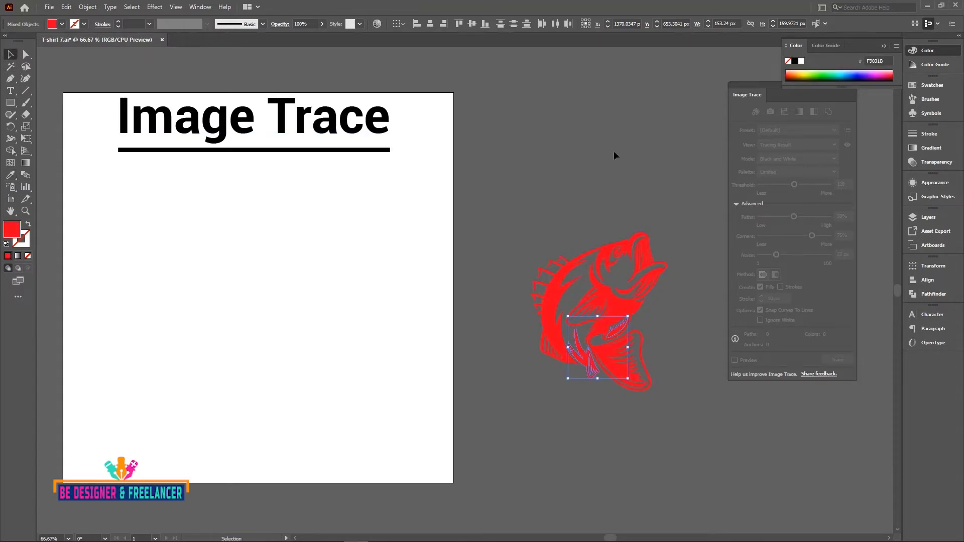
pyautogui.click(519, 240)
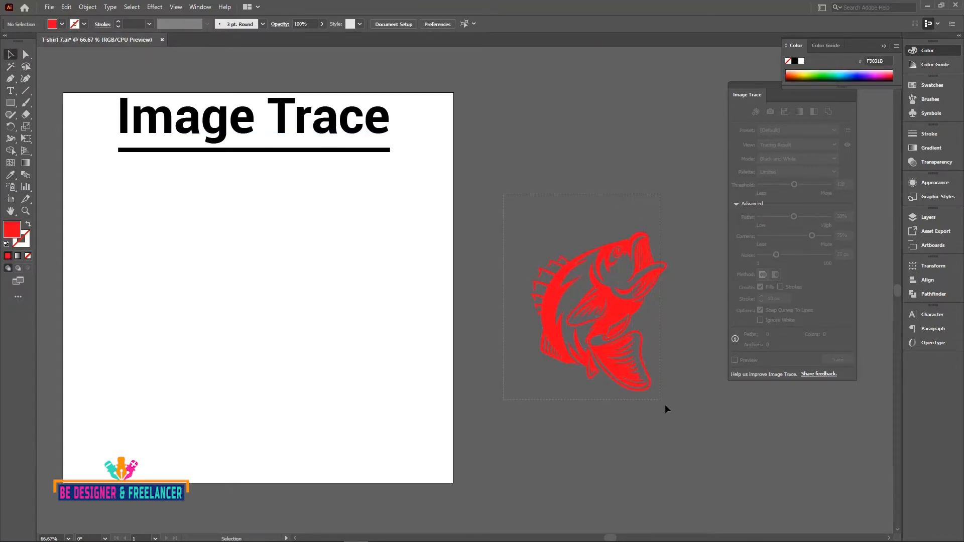
# Group all the red fish pieces into one object
pyautogui.moveTo(664, 405); pyautogui.dragTo(573, 319)
pyautogui.rightClick(617, 309)
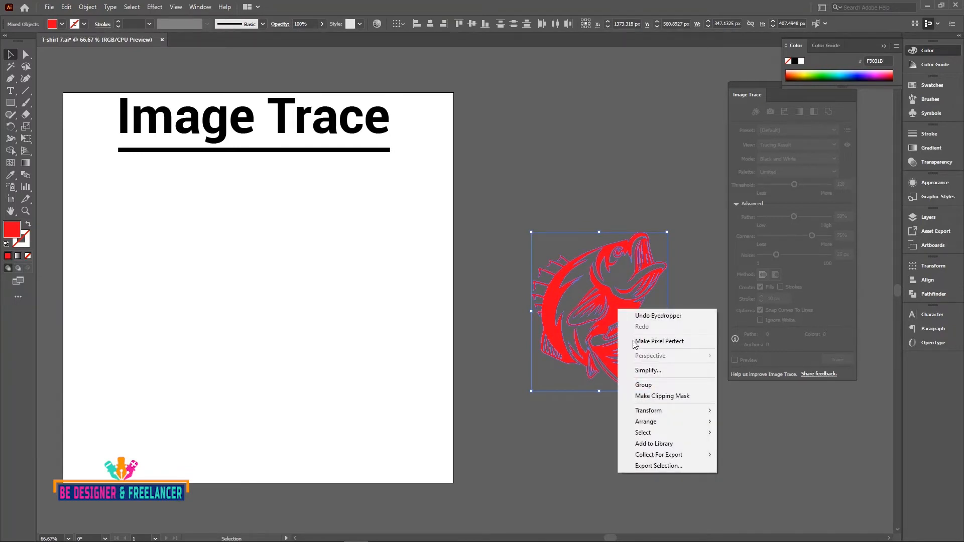
pyautogui.click(642, 385)
pyautogui.click(617, 190)
# Move the grouped red fish across the artboard and park it on the empty canvas at the artboard's left side
pyautogui.moveTo(560, 300); pyautogui.dragTo(260, 294)
pyautogui.click(504, 206)
pyautogui.press('space')
pyautogui.moveTo(374, 320); pyautogui.dragTo(548, 300)
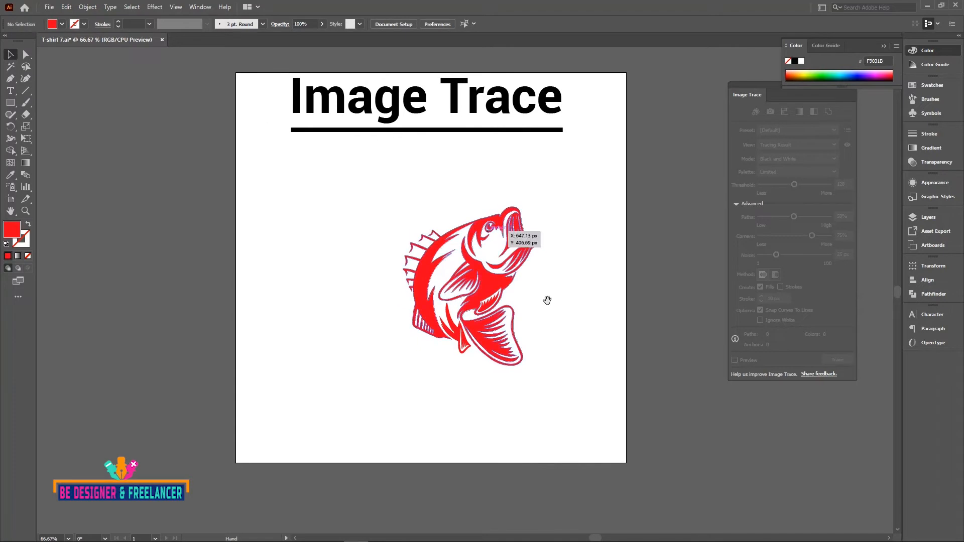
pyautogui.scroll(1, 547, 300)
pyautogui.moveTo(486, 319); pyautogui.dragTo(165, 274)
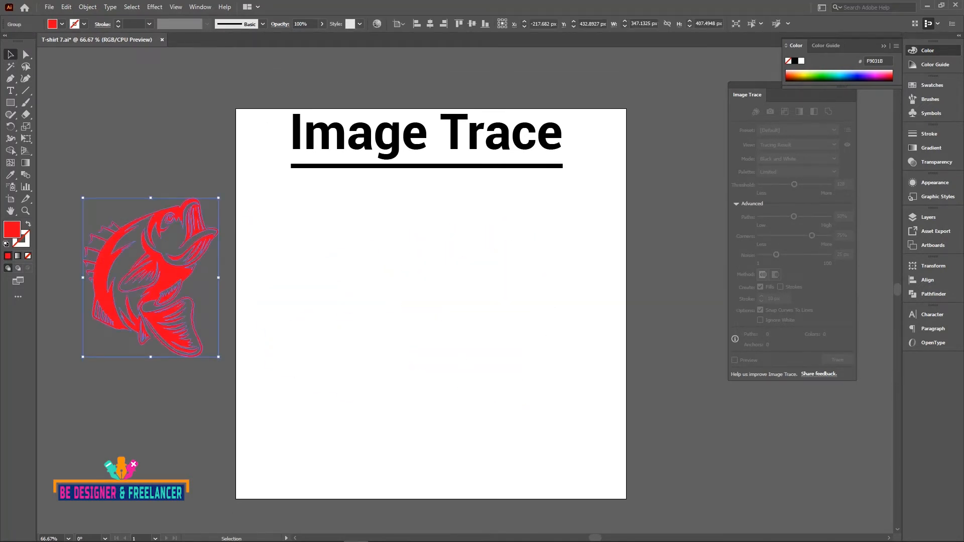
# Switch to the browser and limit the fish vector image results to large pictures
pyautogui.click(159, 537)
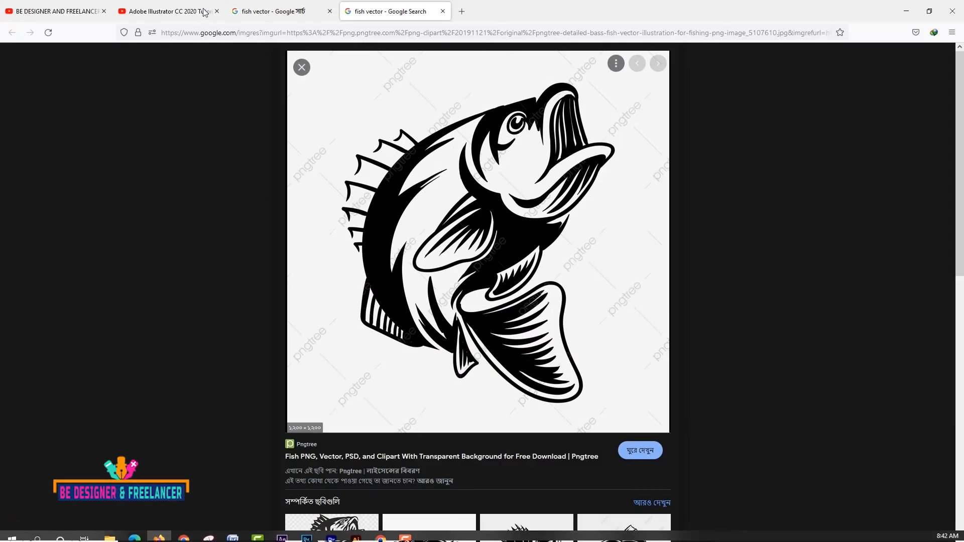
pyautogui.click(272, 11)
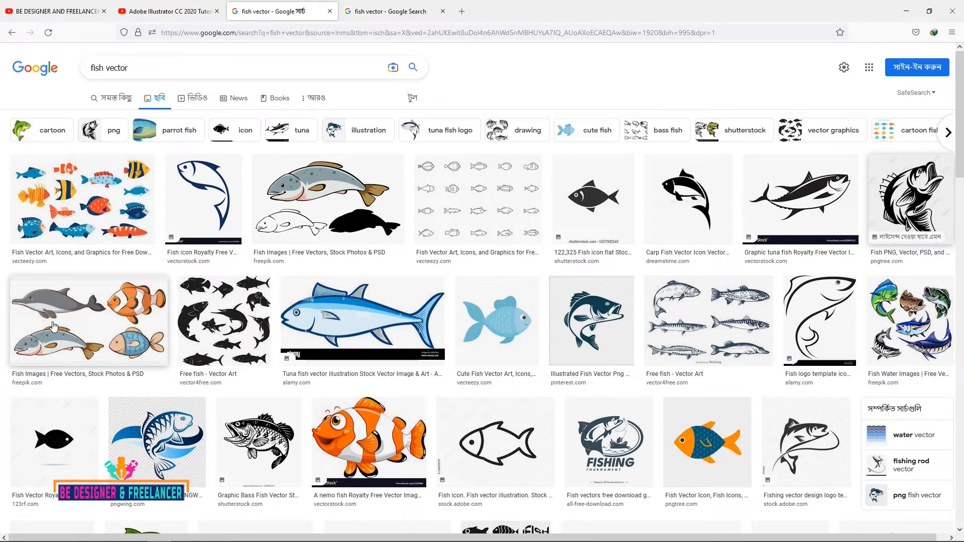
pyautogui.click(412, 99)
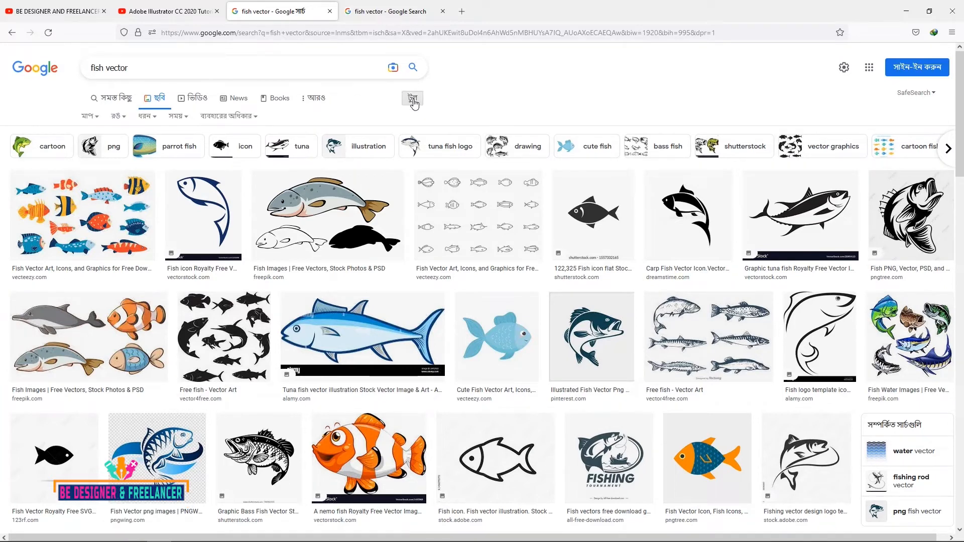
pyautogui.click(90, 116)
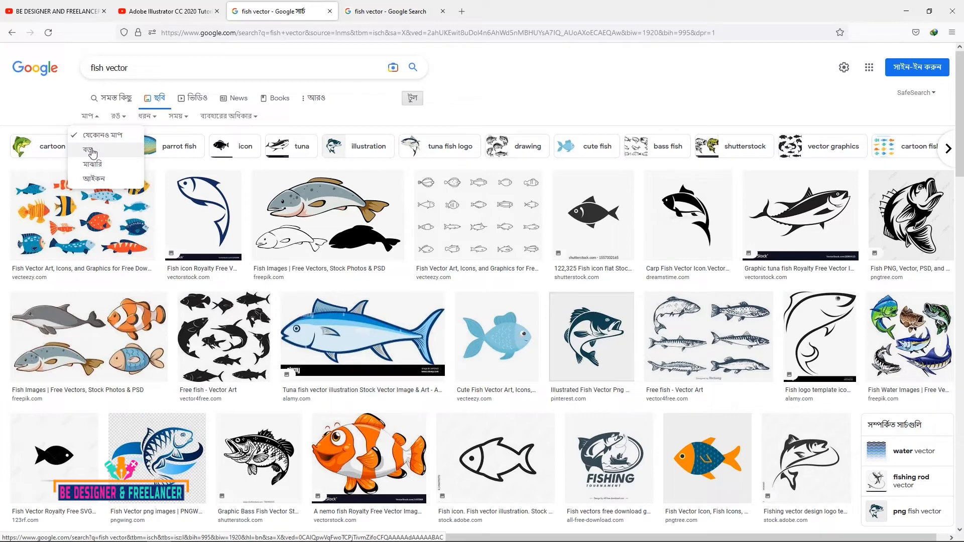
pyautogui.click(91, 152)
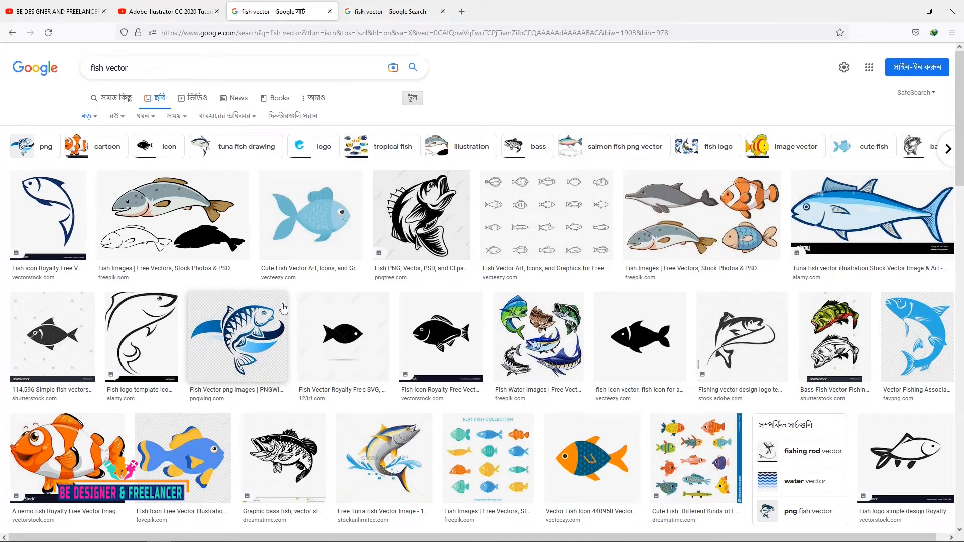
# Open the Freepik picture of a dolphin and three fish in a new tab and copy the image
pyautogui.rightClick(677, 220)
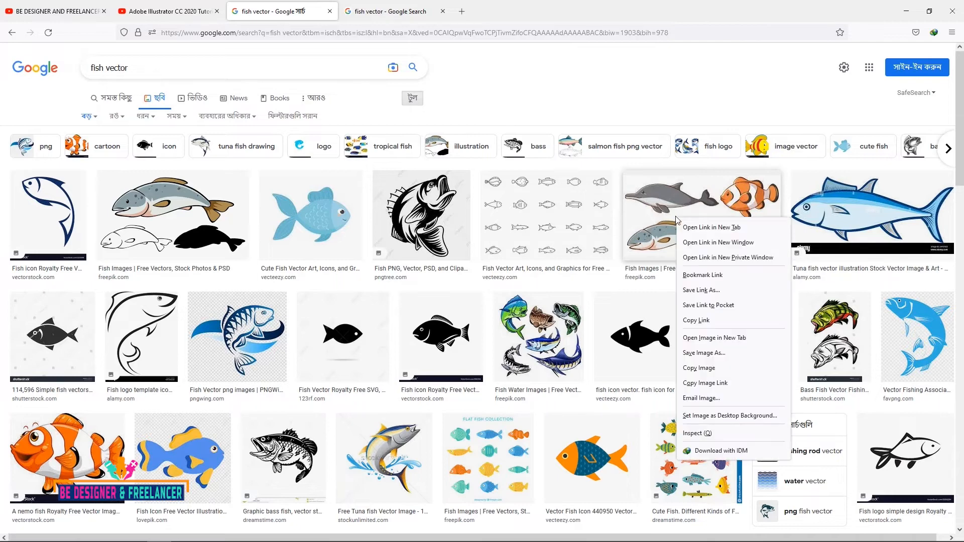
pyautogui.click(701, 229)
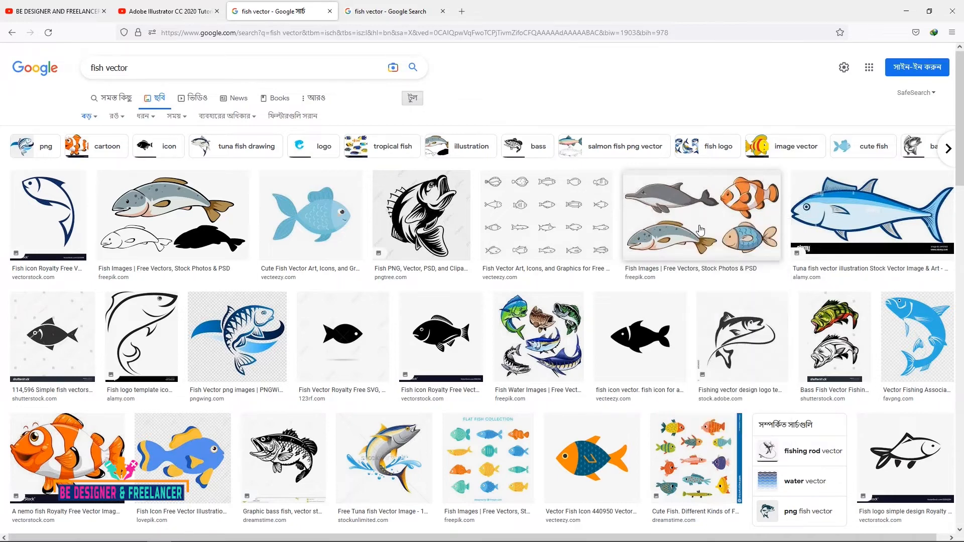
pyautogui.click(380, 15)
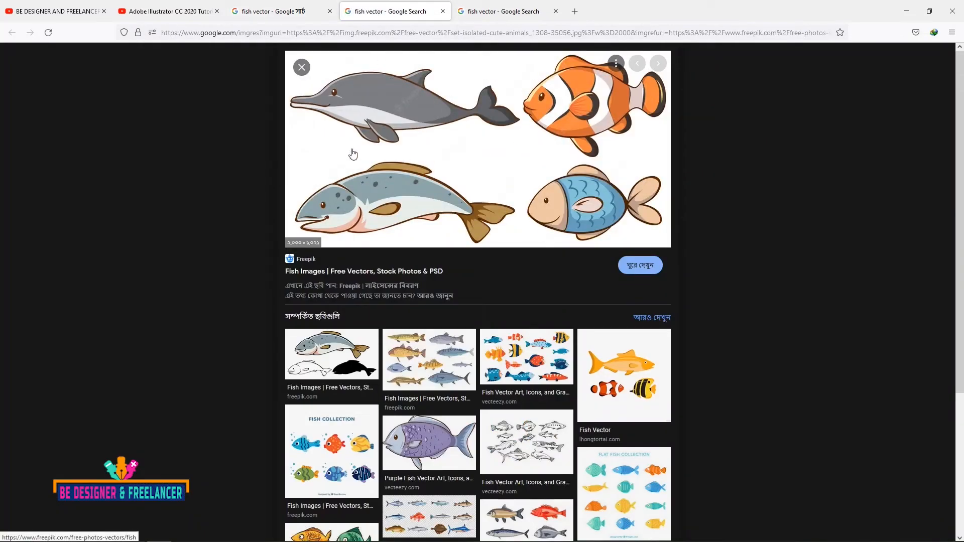
pyautogui.rightClick(444, 151)
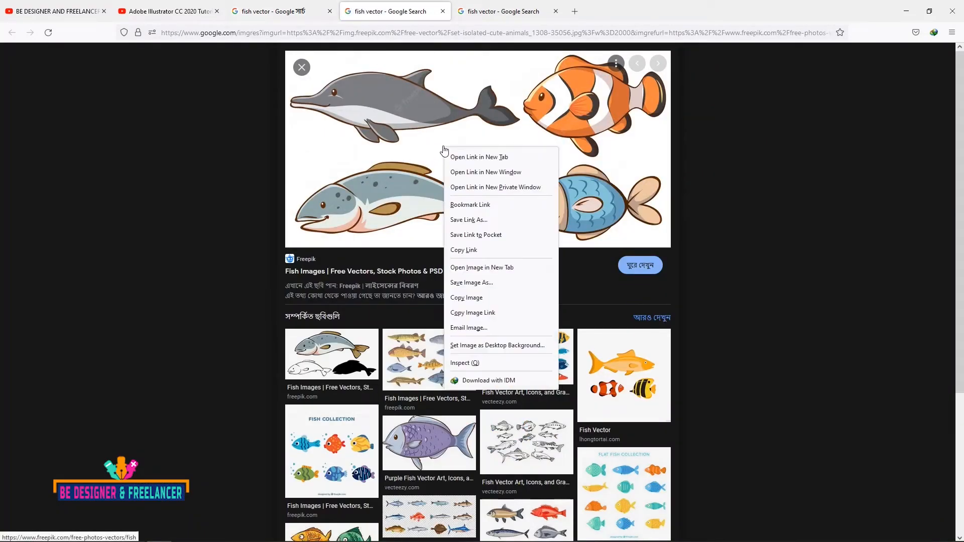
pyautogui.click(472, 298)
# Paste the copied picture into Illustrator, place it right of the artboard, and scale it to about 1456 × 743 px
pyautogui.moveTo(306, 536)
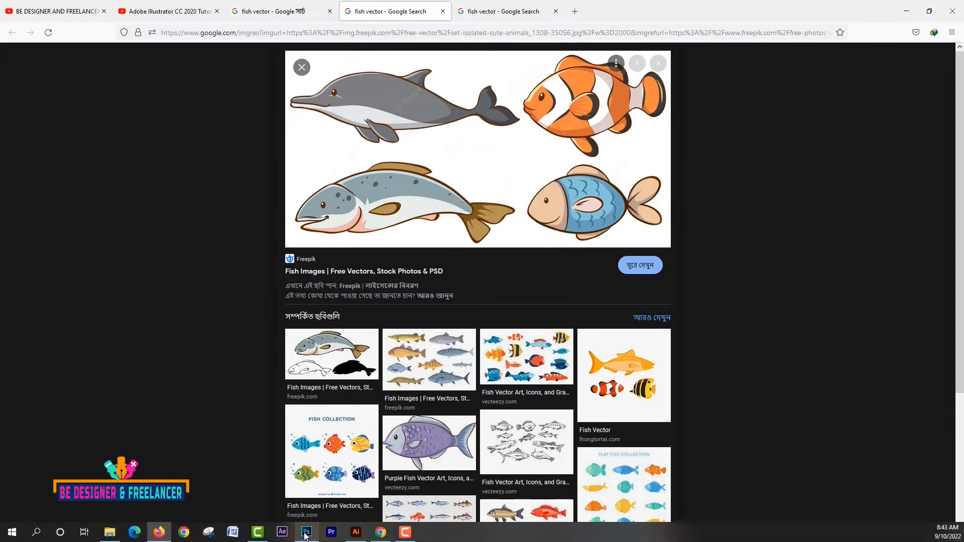
pyautogui.click(356, 532)
pyautogui.hotkey('ctrl', 'v')
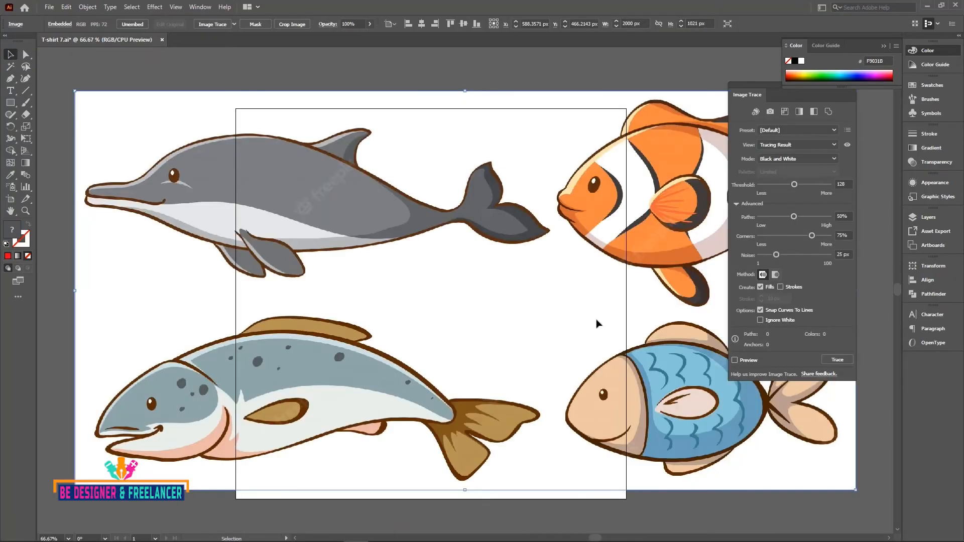
pyautogui.moveTo(78, 94); pyautogui.dragTo(347, 231)
pyautogui.moveTo(632, 253); pyautogui.dragTo(422, 268)
pyautogui.moveTo(277, 294); pyautogui.dragTo(584, 258)
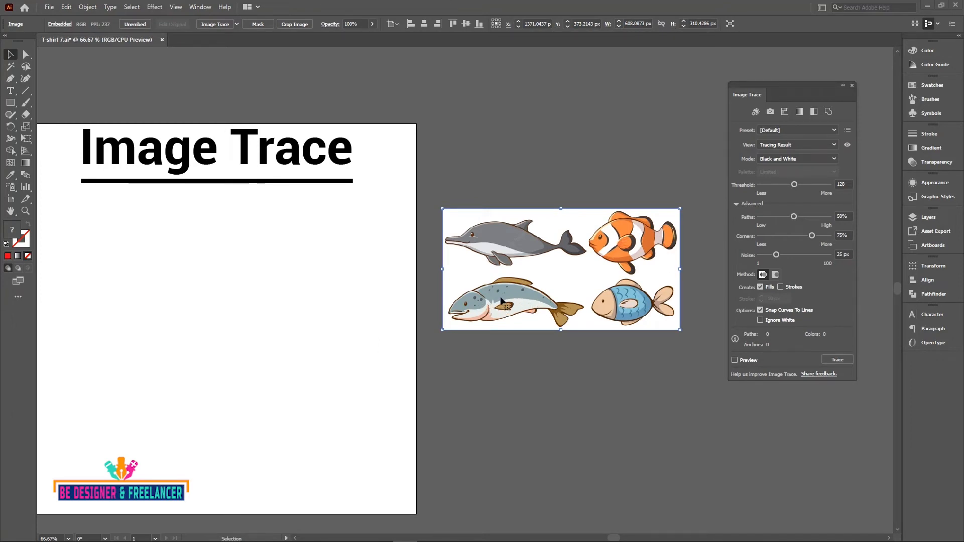
pyautogui.moveTo(443, 209); pyautogui.dragTo(275, 72)
pyautogui.moveTo(497, 327)
pyautogui.mouseDown()
pyautogui.moveTo(579, 329)
pyautogui.moveTo(260, 302)
pyautogui.moveTo(492, 311)
pyautogui.mouseUp()
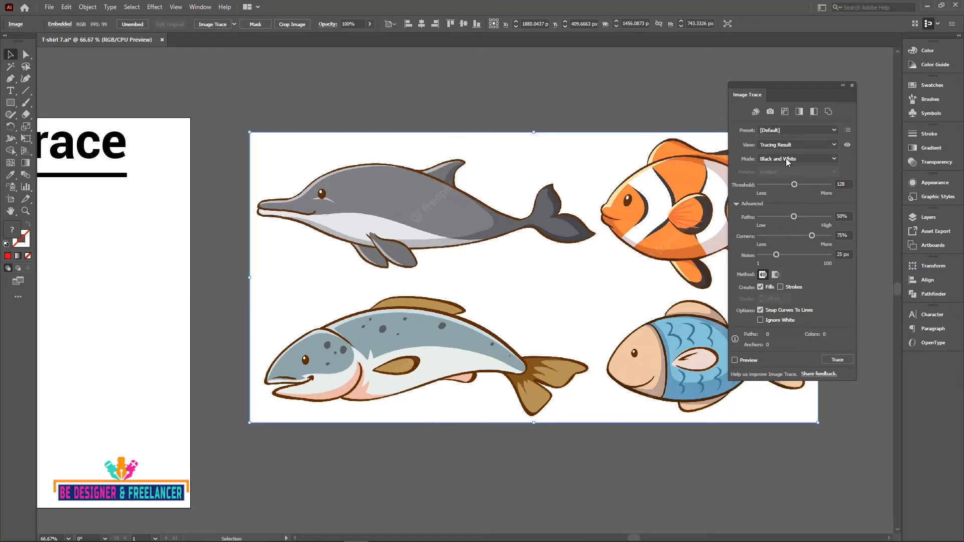
# Trace the picture in Color mode with a limited palette of 6 colors
pyautogui.click(834, 159)
pyautogui.click(789, 168)
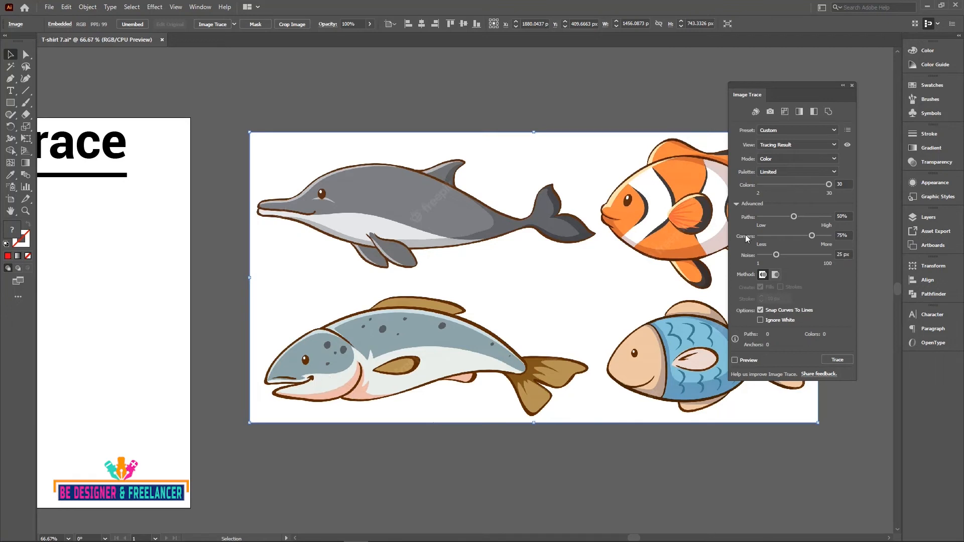
pyautogui.click(820, 184)
pyautogui.write('6')
pyautogui.click(835, 361)
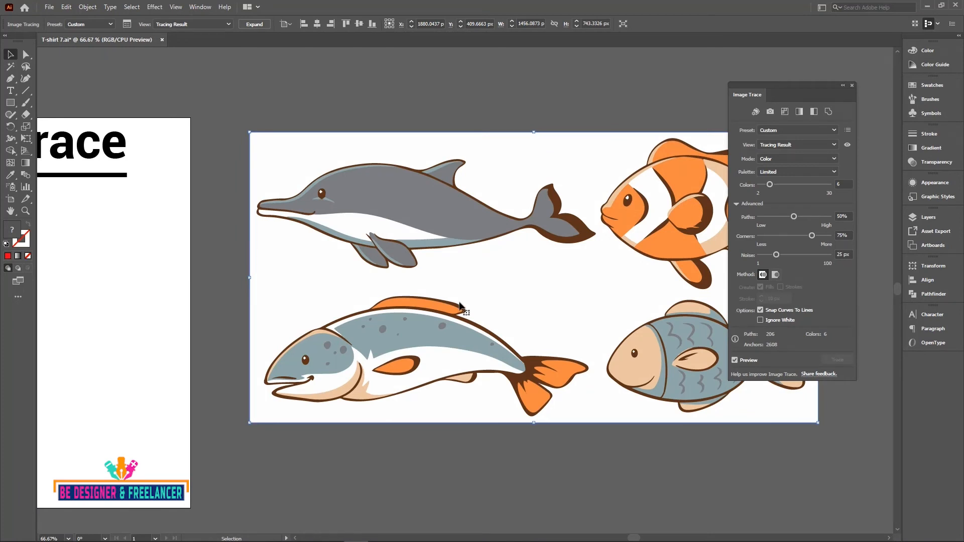
# Expand the color tracing and ungroup it into separate paths
pyautogui.click(255, 23)
pyautogui.rightClick(495, 172)
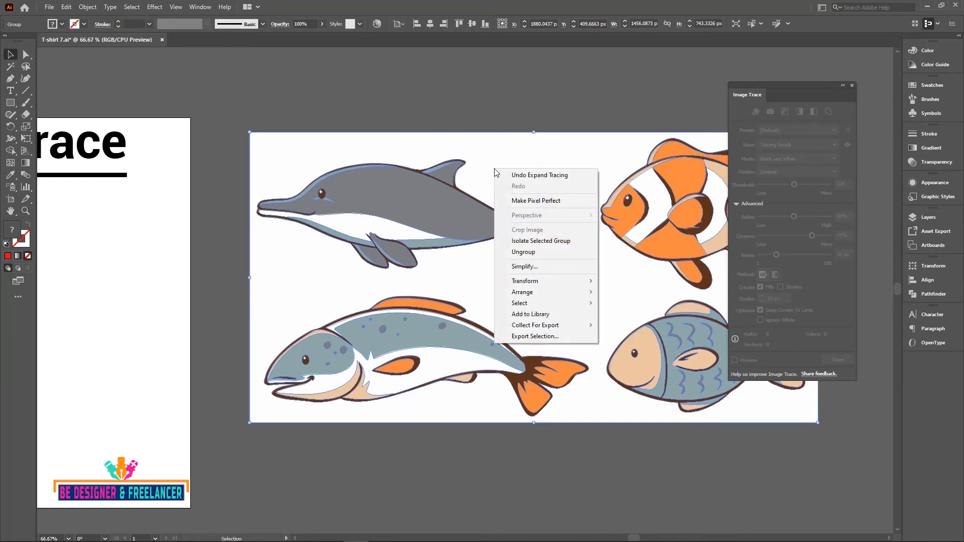
pyautogui.click(531, 251)
# Move the white background shape away from the traced animals and delete it
pyautogui.click(505, 156)
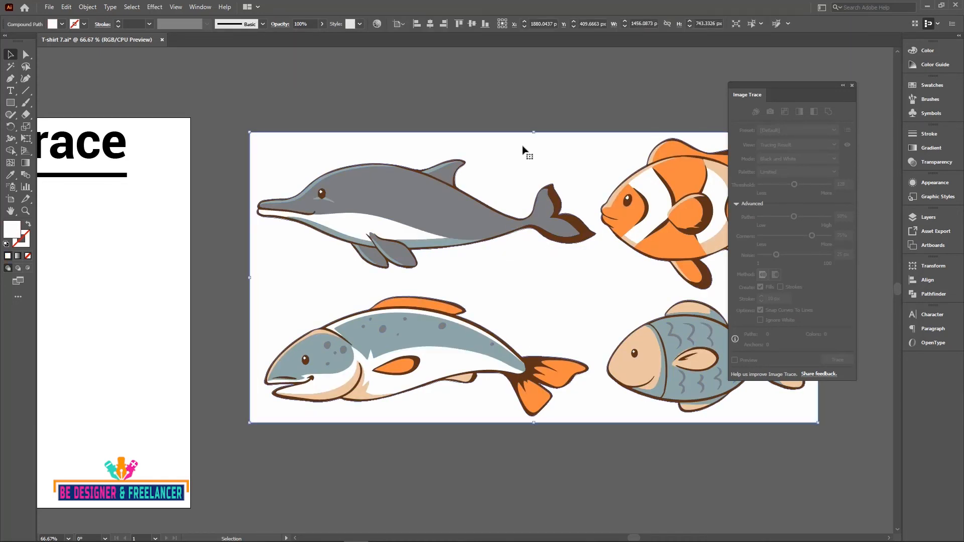
pyautogui.moveTo(521, 151); pyautogui.dragTo(597, 398)
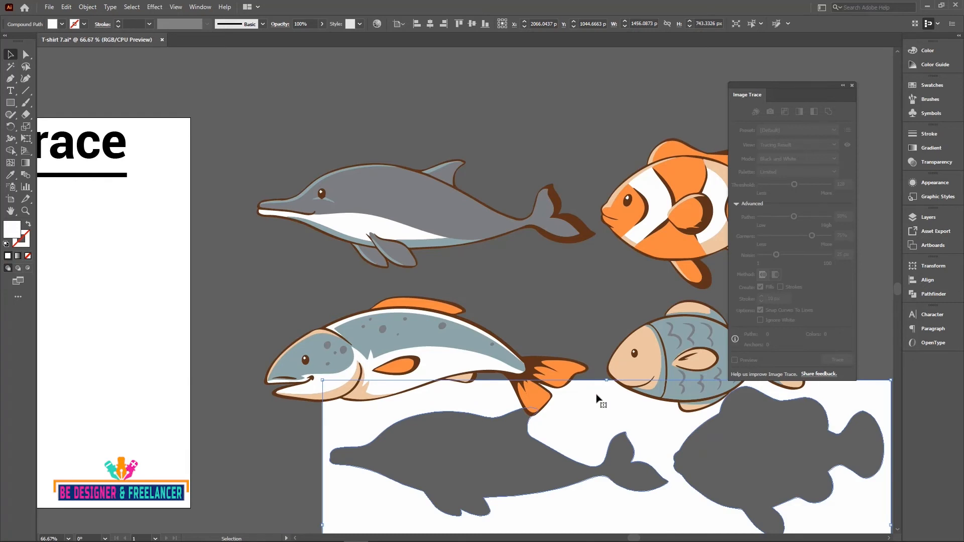
pyautogui.press('Delete')
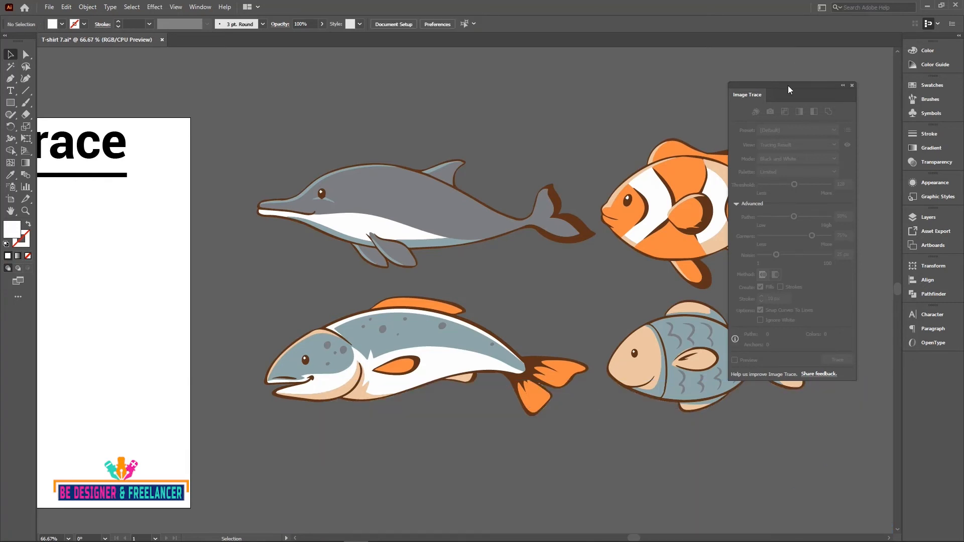
# Move the blue-grey body shape of the spotted fish below the dolphin downward, and undo the move
pyautogui.hscroll(3, 536, 112)
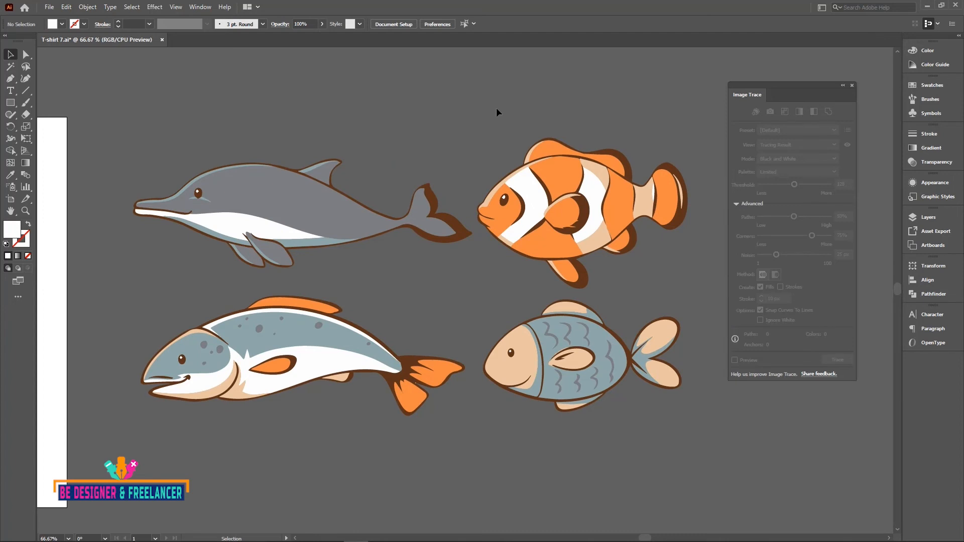
pyautogui.click(319, 326)
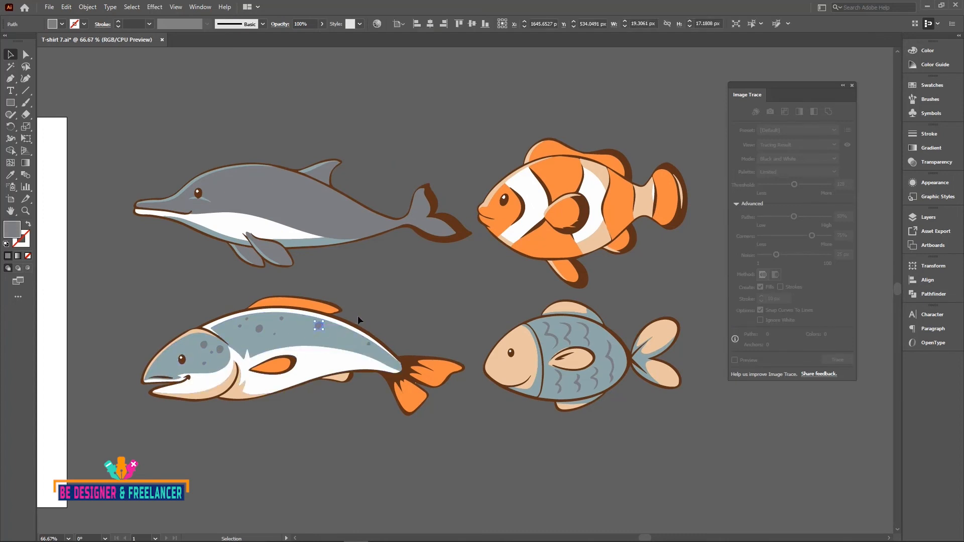
pyautogui.moveTo(297, 325); pyautogui.dragTo(323, 393)
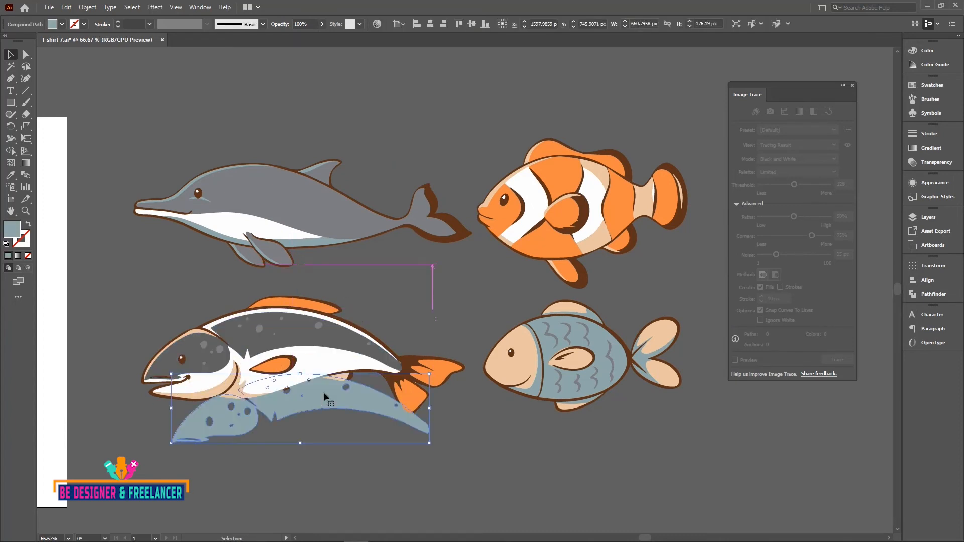
pyautogui.hotkey('ctrl', 'z')
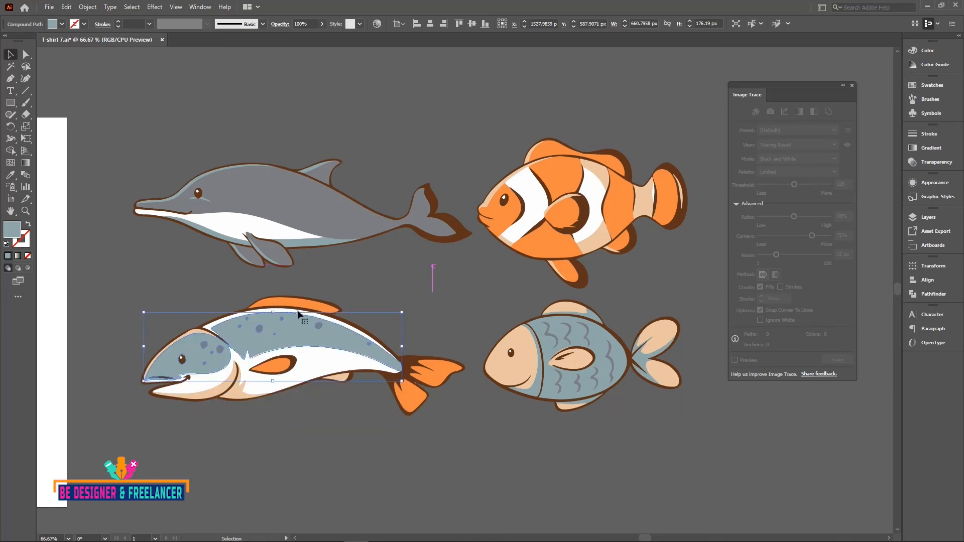
pyautogui.click(155, 290)
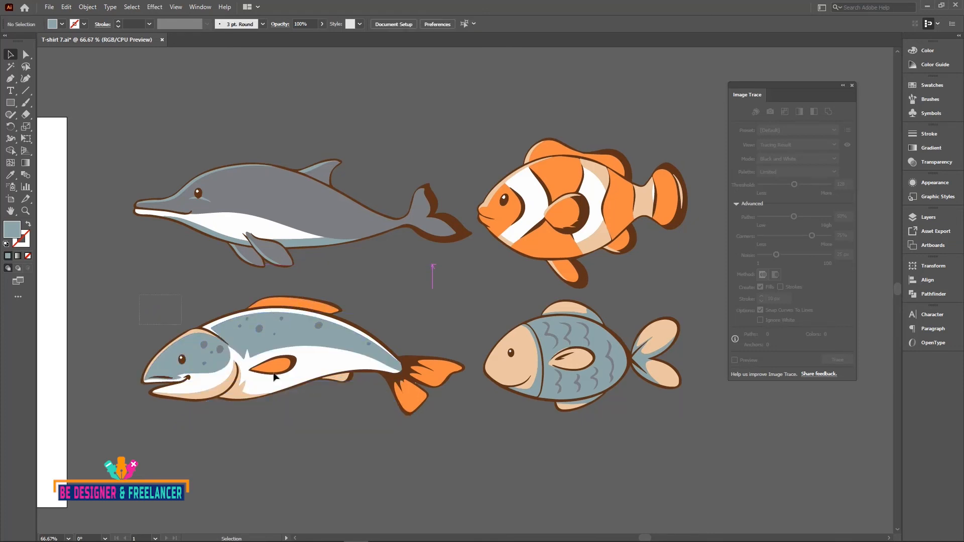
# Select all pieces of the spotted fish and move them onto the artboard below the Image Trace title
pyautogui.moveTo(419, 416); pyautogui.dragTo(436, 427)
pyautogui.moveTo(346, 446); pyautogui.dragTo(670, 418)
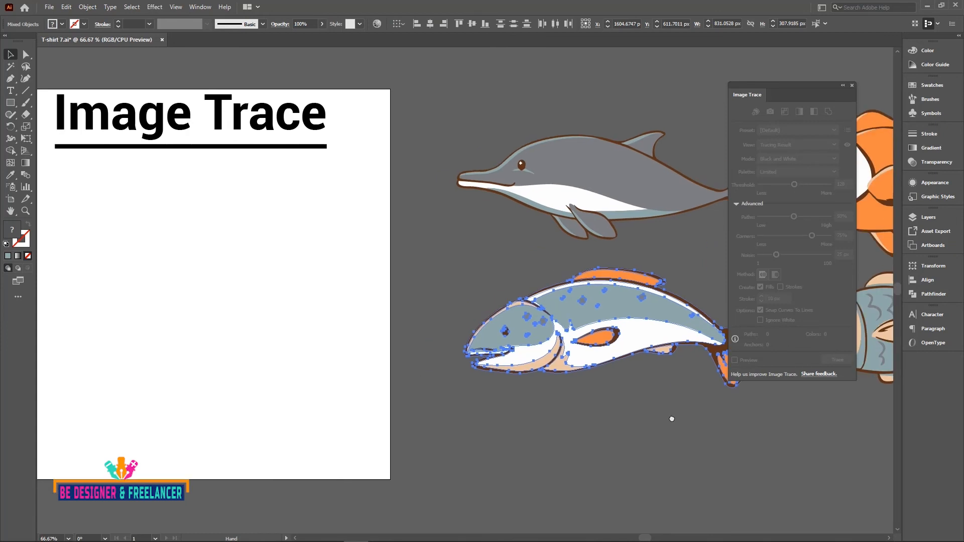
pyautogui.moveTo(625, 307); pyautogui.dragTo(200, 276)
pyautogui.moveTo(214, 370); pyautogui.dragTo(404, 379)
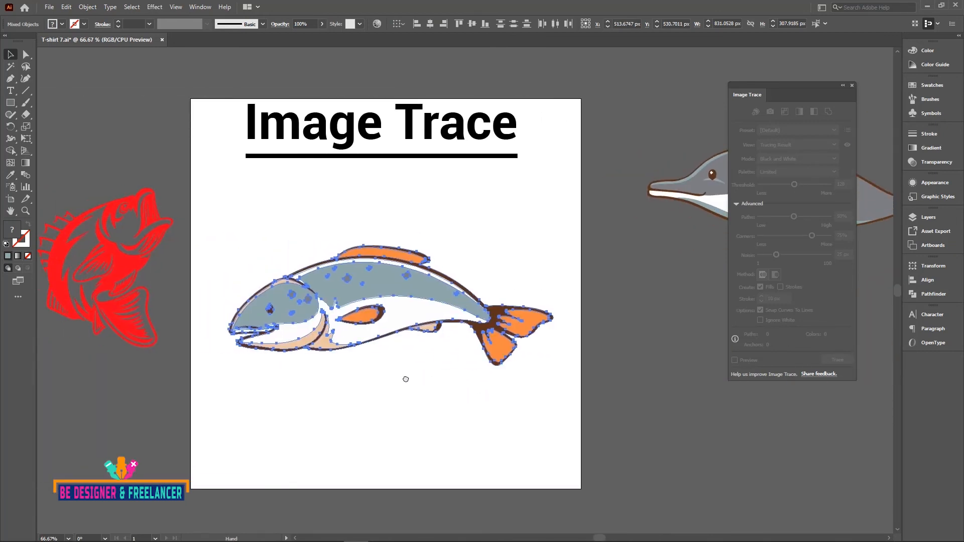
# Recolor the spotted fish's blue-grey body to a fully saturated blue and its upper tail fin to black
pyautogui.click(401, 215)
pyautogui.click(372, 290)
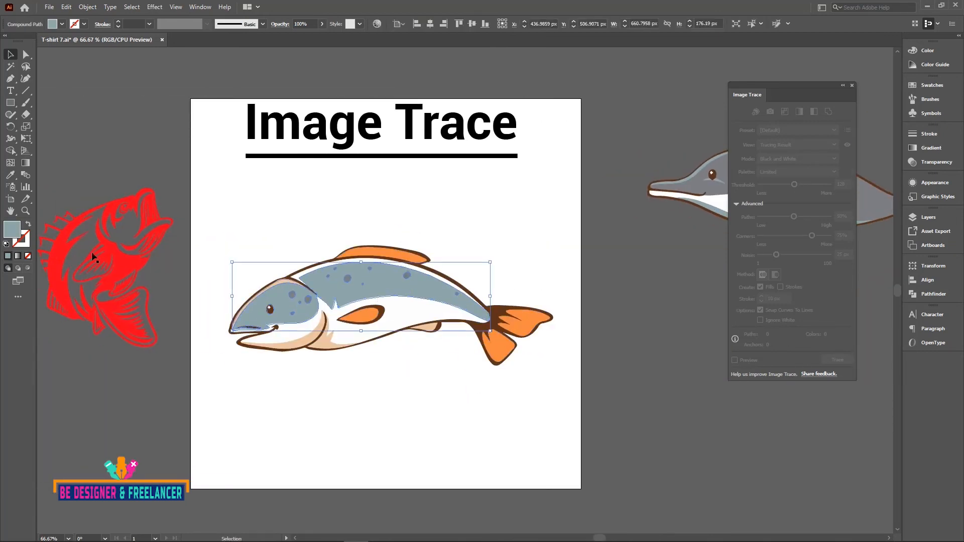
pyautogui.doubleClick(12, 230)
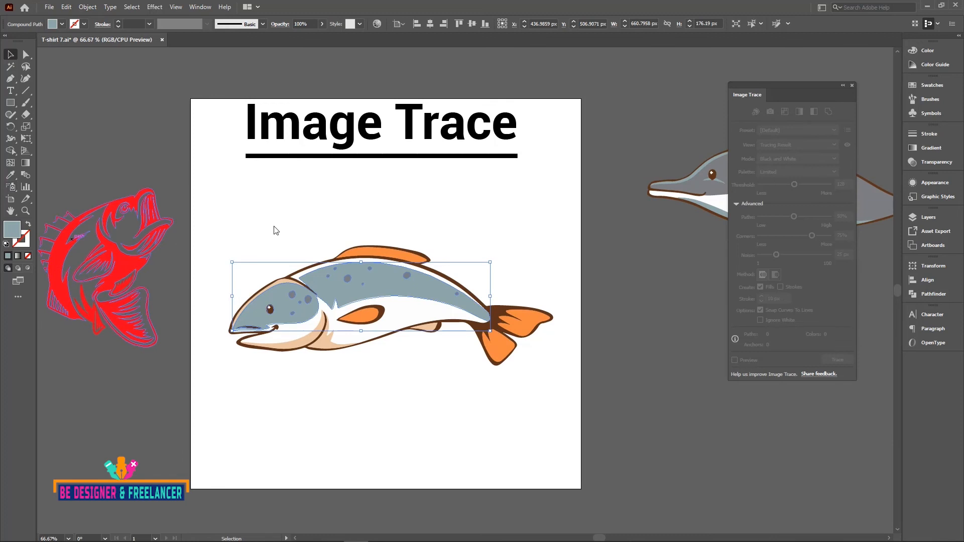
pyautogui.click(333, 235)
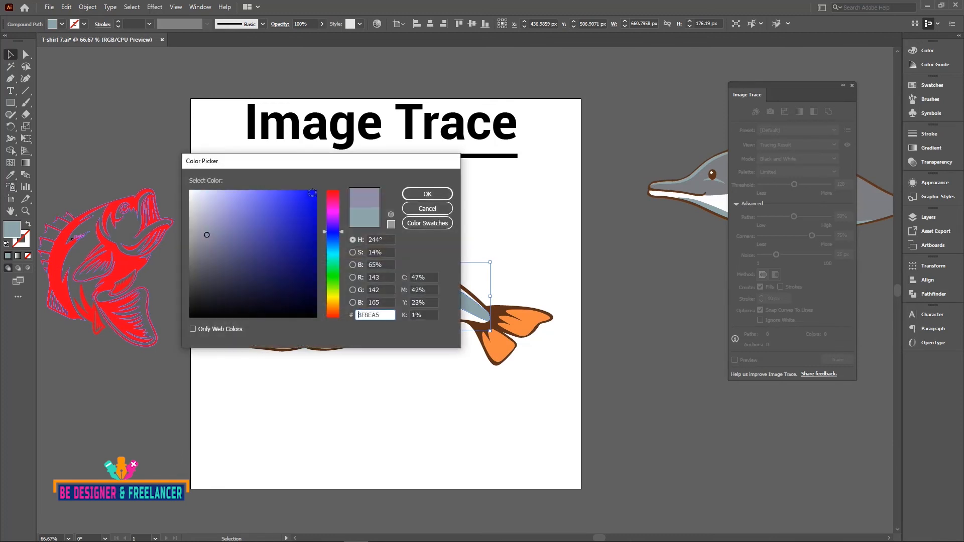
pyautogui.click(315, 192)
pyautogui.click(427, 193)
pyautogui.click(525, 327)
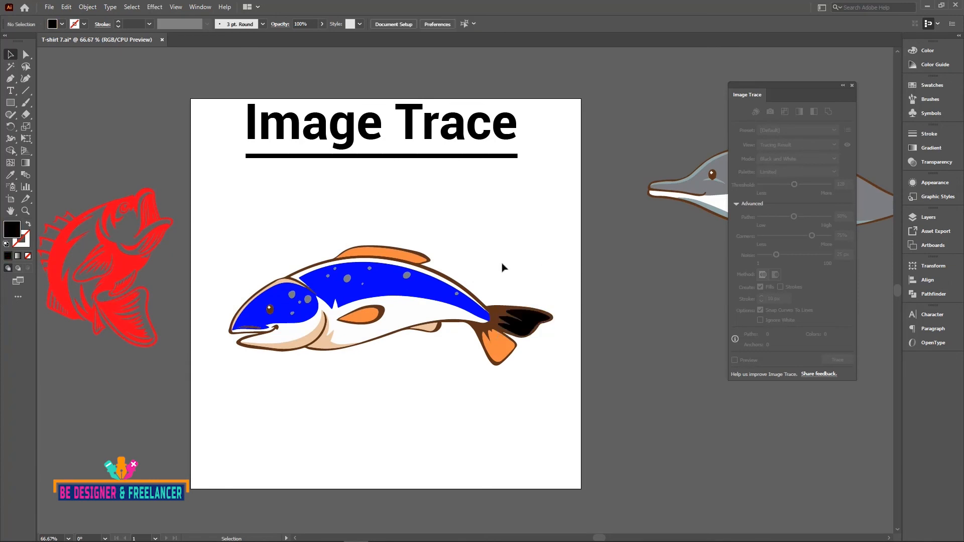
# Examine the recolored fish's body, spots and outlines up close
pyautogui.hotkey('ctrl', '+')
pyautogui.hotkey('ctrl', '+')
pyautogui.hotkey('ctrl', '+')
pyautogui.moveTo(351, 310); pyautogui.dragTo(610, 233)
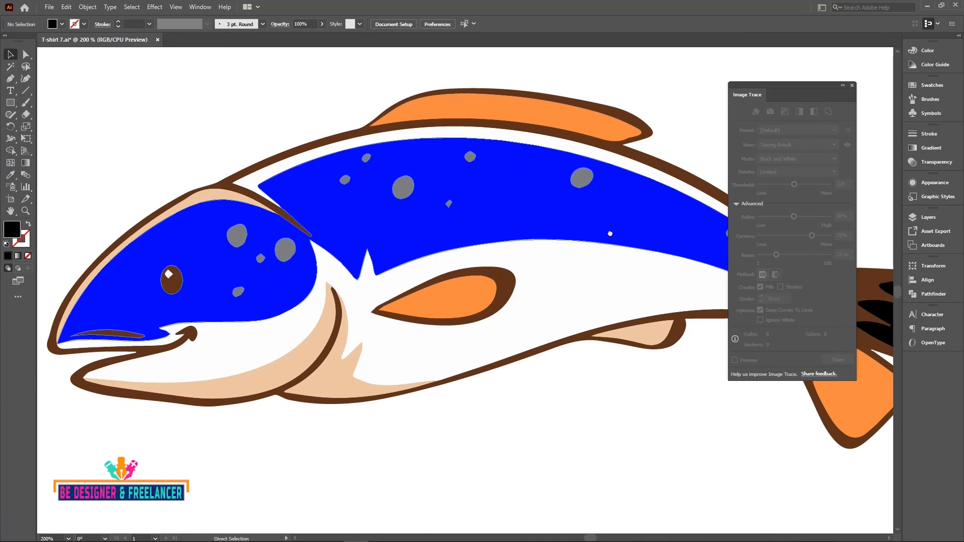
pyautogui.hotkey('ctrl', '-')
pyautogui.hotkey('ctrl', '-')
pyautogui.hotkey('ctrl', '-')
pyautogui.hotkey('ctrl', '-')
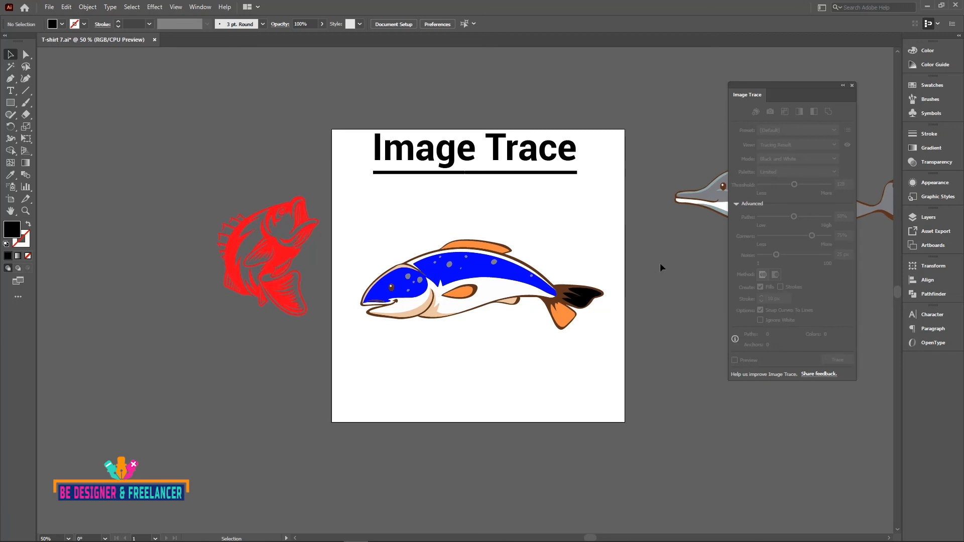
# Move the dolphin's grey body shape above the rest of the dolphin, and undo the move
pyautogui.hscroll(8, 660, 263)
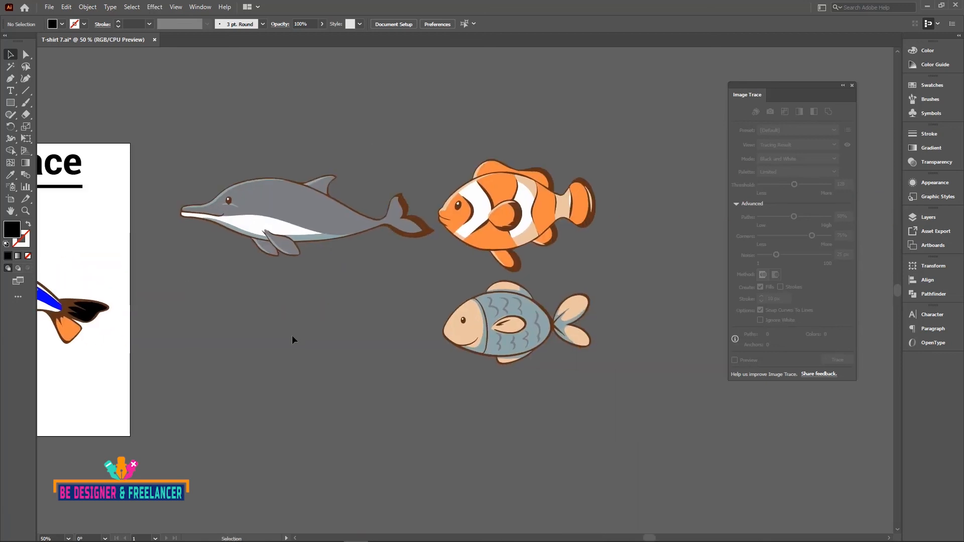
pyautogui.hotkey('ctrl', '+')
pyautogui.hotkey('ctrl', '+')
pyautogui.hotkey('ctrl', '+')
pyautogui.hotkey('ctrl', '-')
pyautogui.hotkey('ctrl', '-')
pyautogui.moveTo(285, 222); pyautogui.dragTo(279, 135)
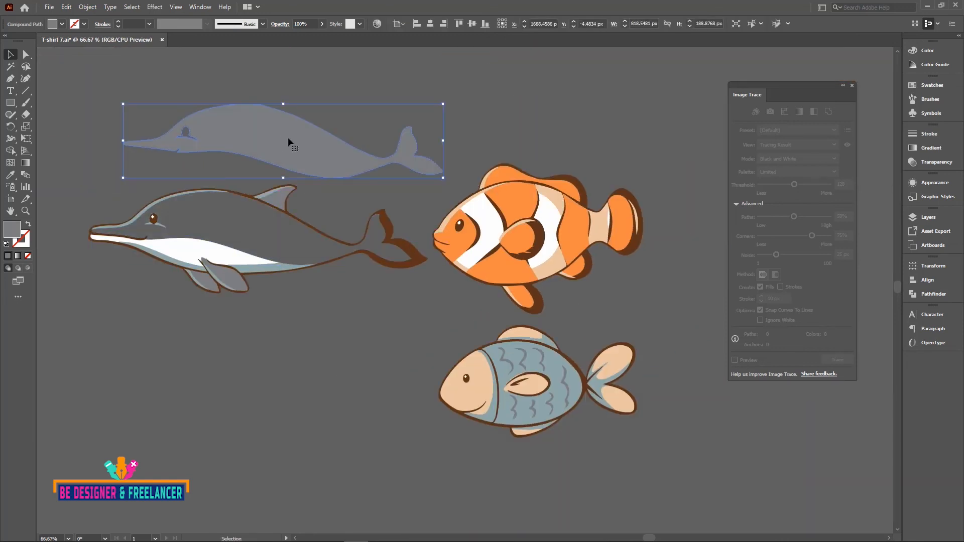
pyautogui.hotkey('ctrl', 'z')
# Move the clownfish's orange body shape up and away from its outline, undo the move, and deselect everything
pyautogui.moveTo(516, 210); pyautogui.dragTo(572, 161)
pyautogui.hotkey('ctrl', 'z')
pyautogui.click(415, 298)
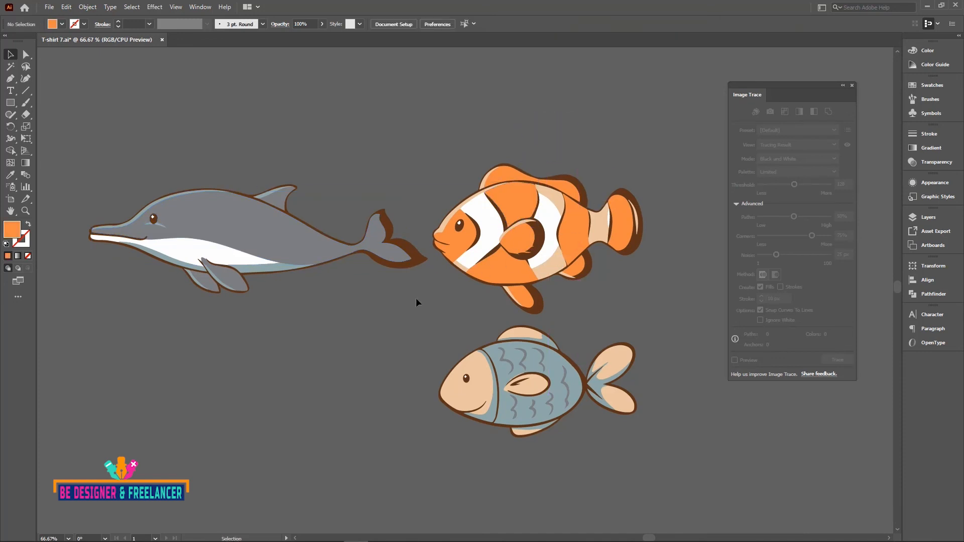